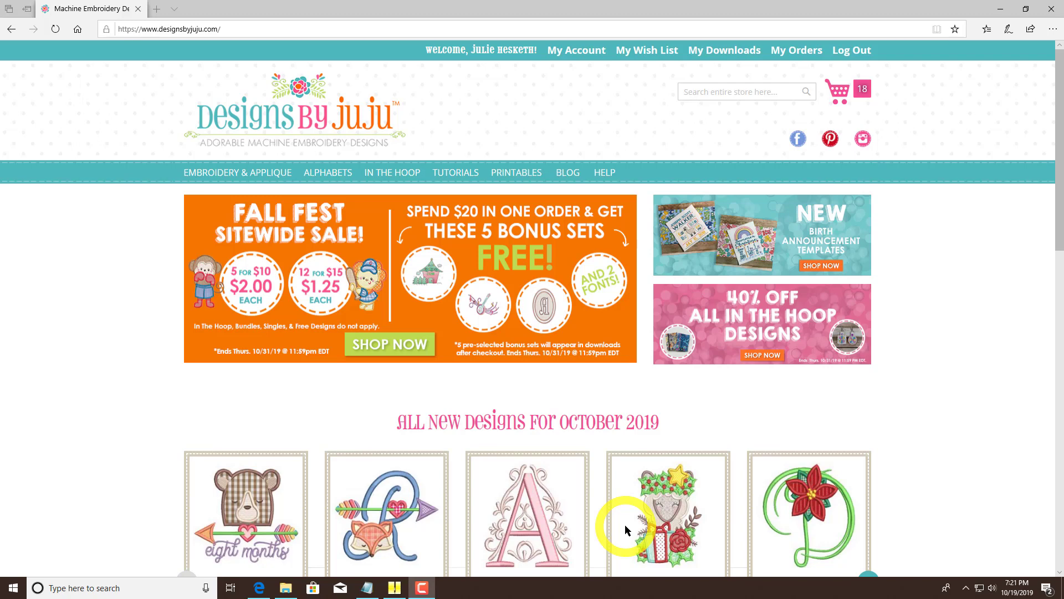
Open My Downloads and scroll through the purchased designs list, newest 7/24/19 first
{"action": "mouse_move", "coordinate": [624, 528]}
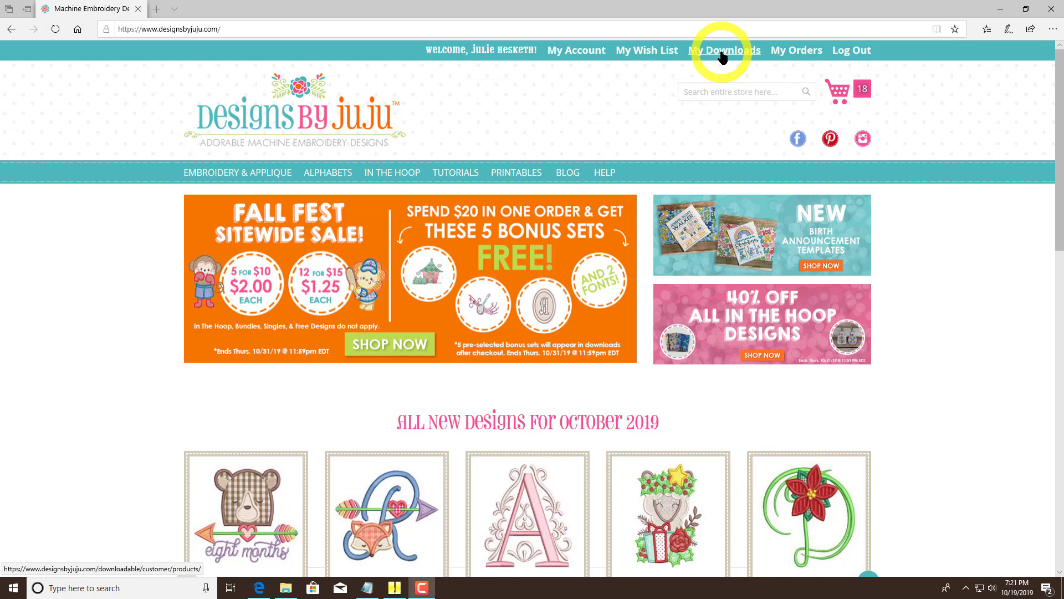
{"action": "left_click", "coordinate": [723, 54]}
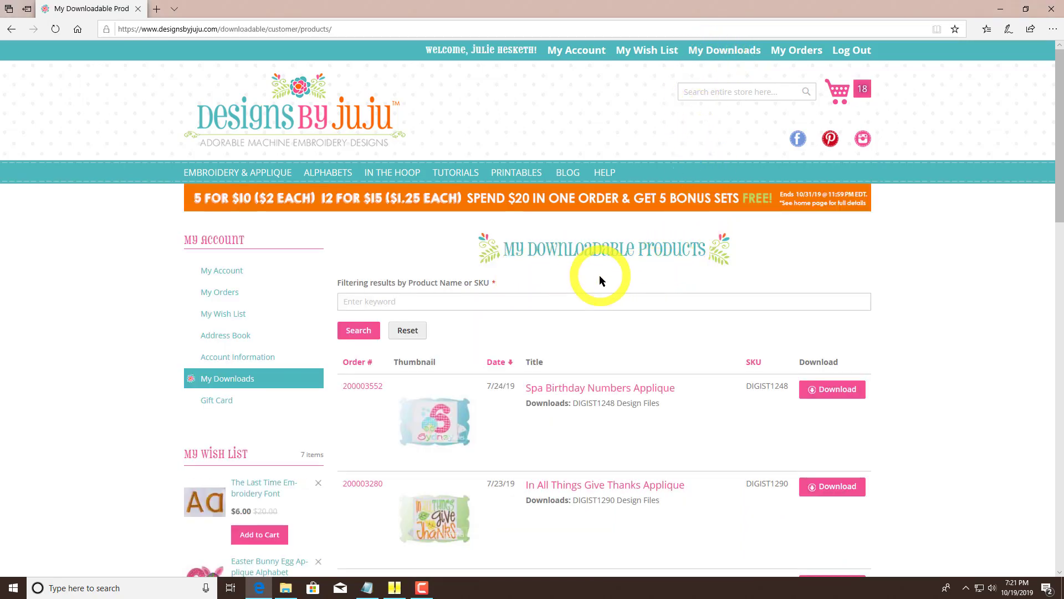
{"action": "scroll", "coordinate": [589, 294], "scroll_direction": "down", "scroll_amount": 4}
{"action": "scroll", "coordinate": [589, 297], "scroll_direction": "down", "scroll_amount": 15}
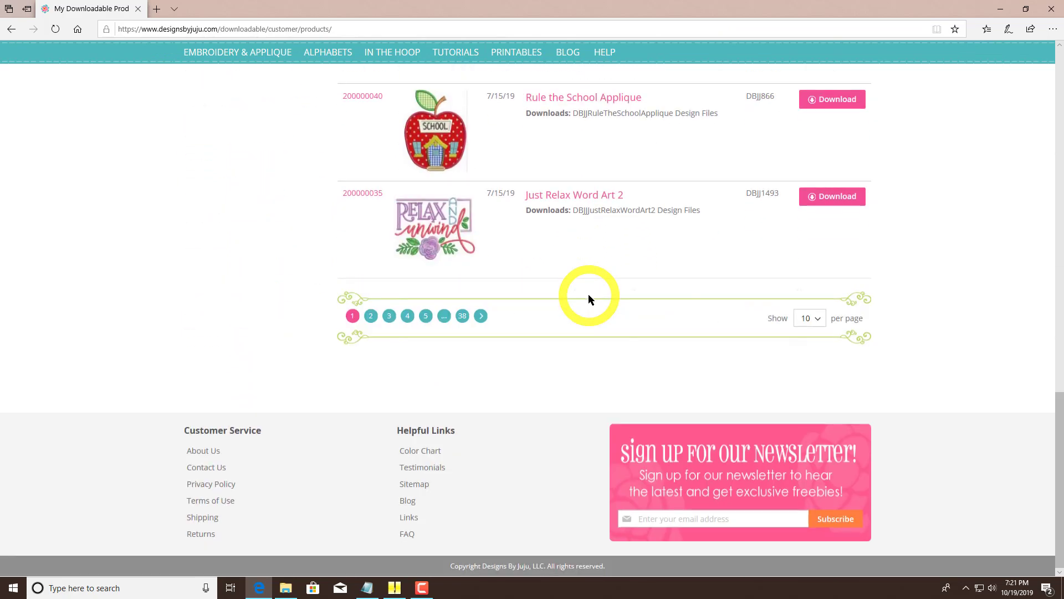
{"action": "scroll", "coordinate": [589, 298], "scroll_direction": "up", "scroll_amount": 20}
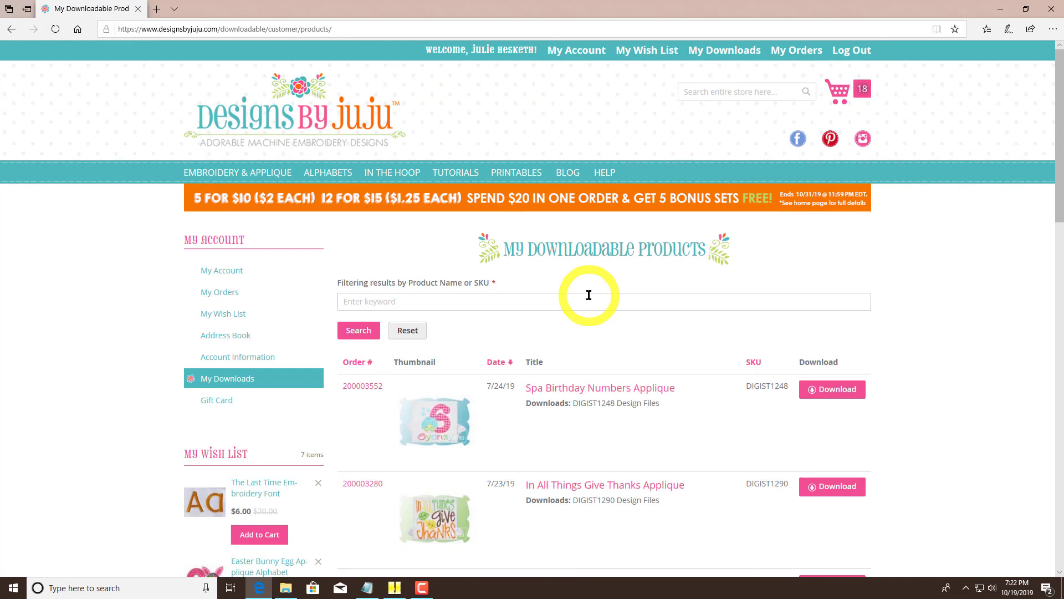
{"action": "scroll", "coordinate": [588, 295], "scroll_direction": "down", "scroll_amount": 3}
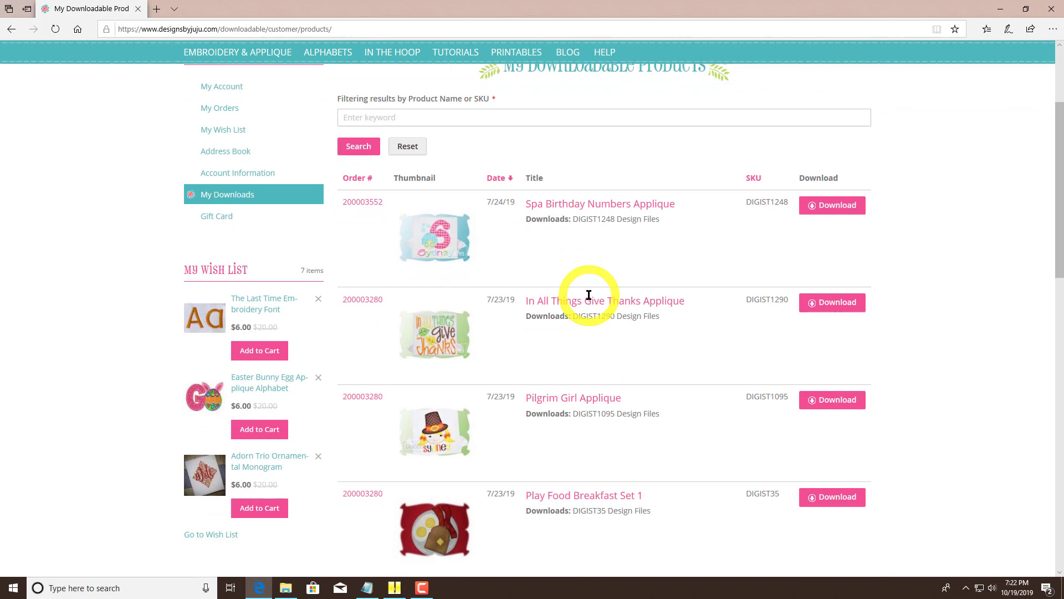
{"action": "scroll", "coordinate": [589, 295], "scroll_direction": "down", "scroll_amount": 9}
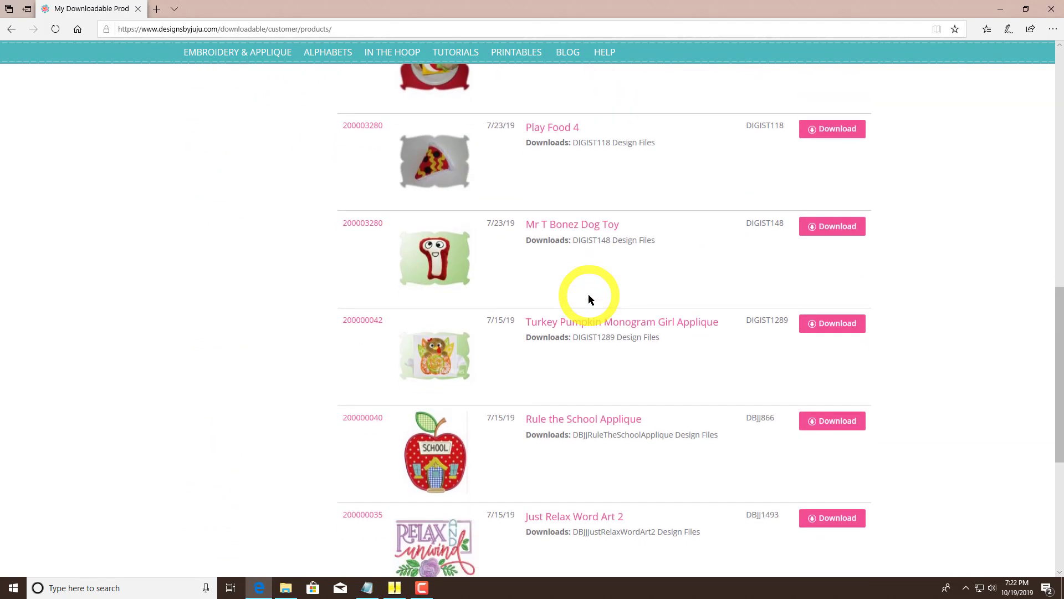
{"action": "scroll", "coordinate": [589, 299], "scroll_direction": "up", "scroll_amount": 12}
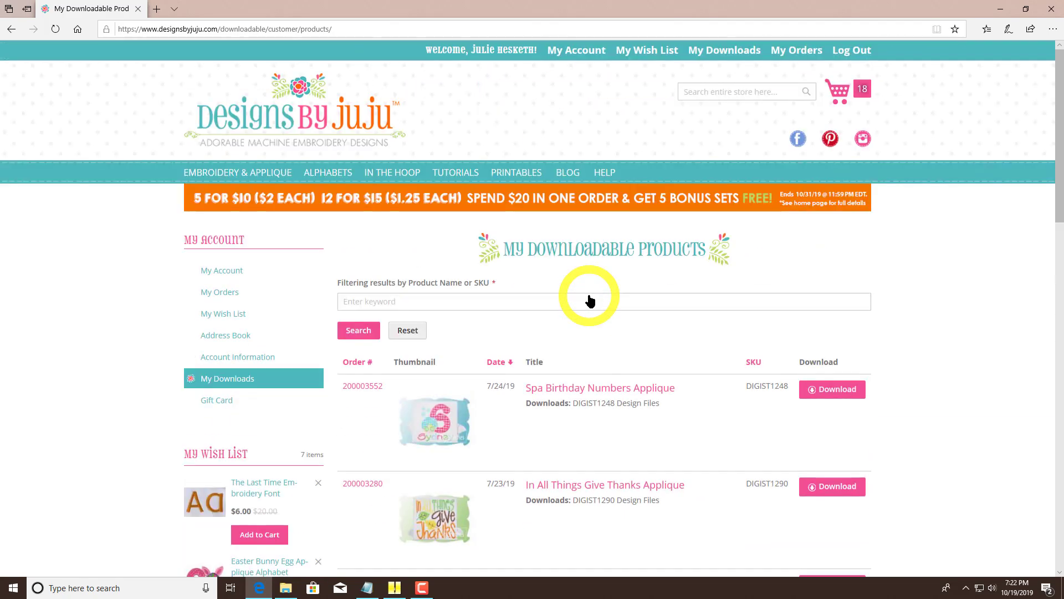
Filter the downloads by 'rule the school' to show only the Rule the School Applique
{"action": "left_click", "coordinate": [511, 299]}
{"action": "type", "text": "ru"}
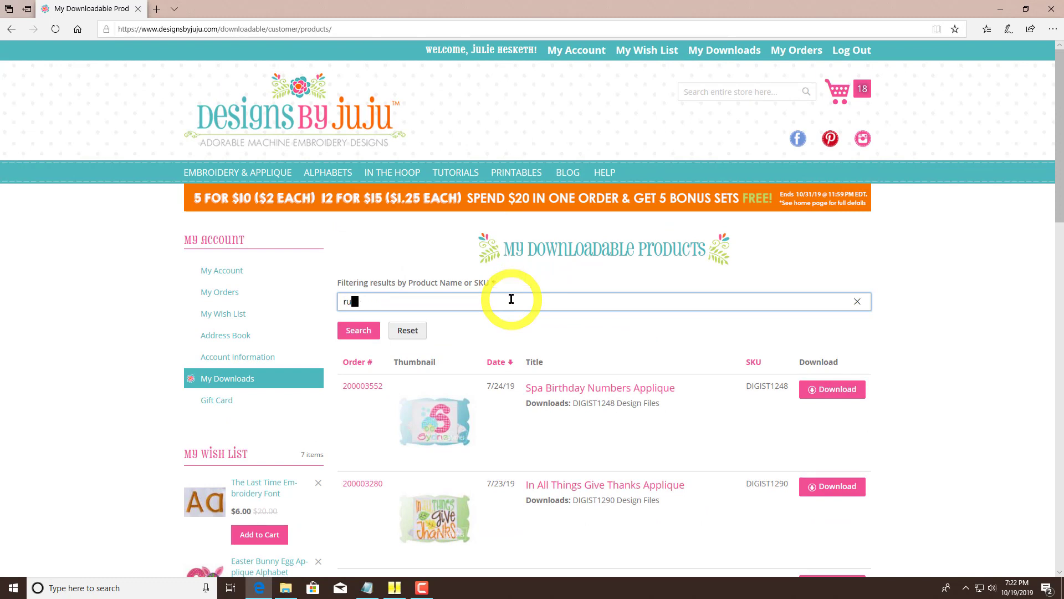
{"action": "type", "text": "le the school"}
{"action": "key", "text": "Return"}
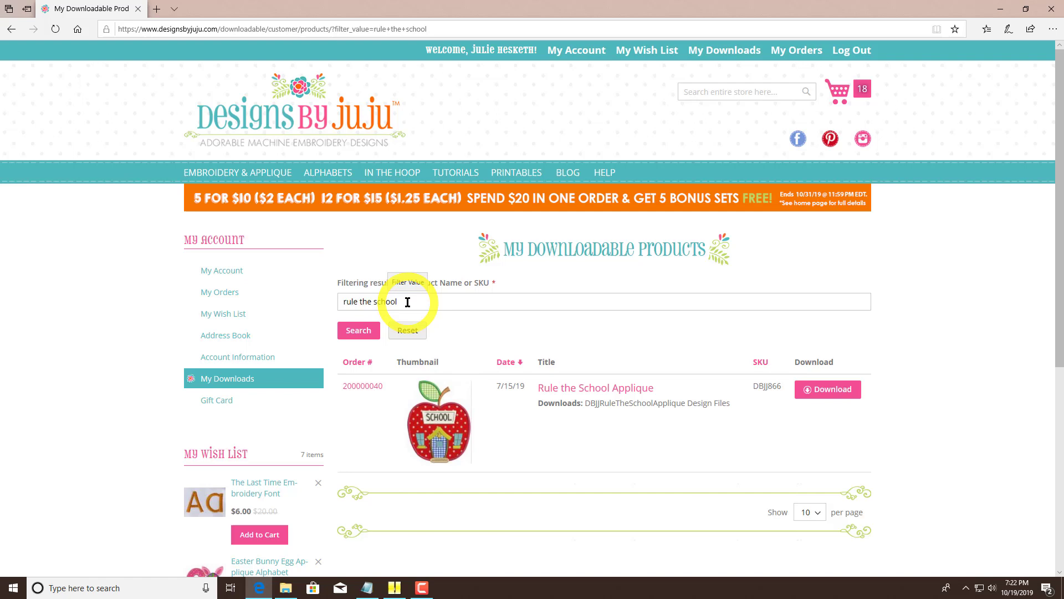
{"action": "left_click", "coordinate": [244, 292]}
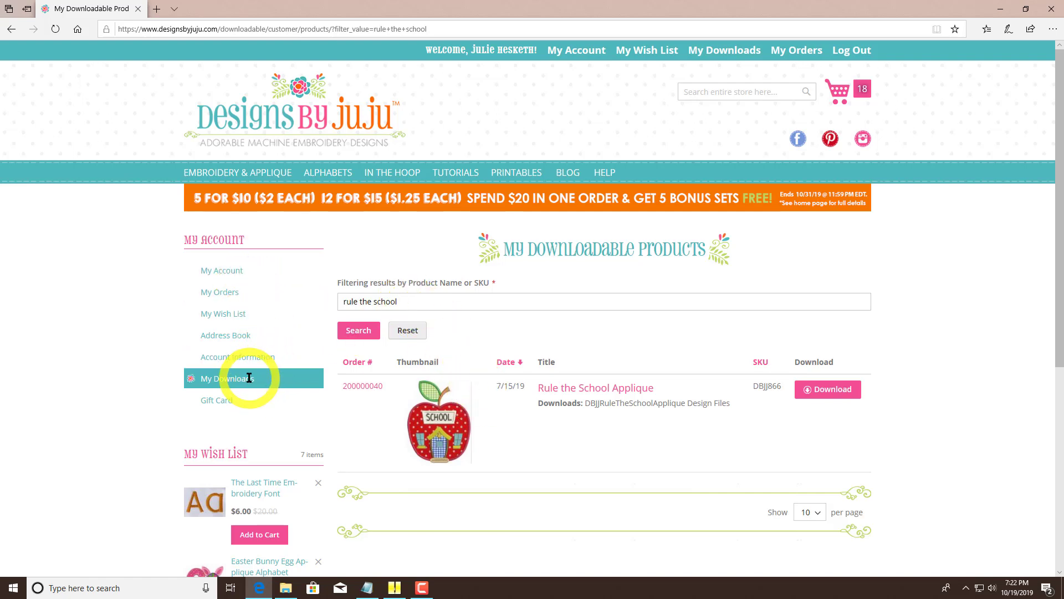
Reset the downloads filter and scroll through the full list
{"action": "left_click", "coordinate": [408, 330]}
{"action": "left_click", "coordinate": [487, 332]}
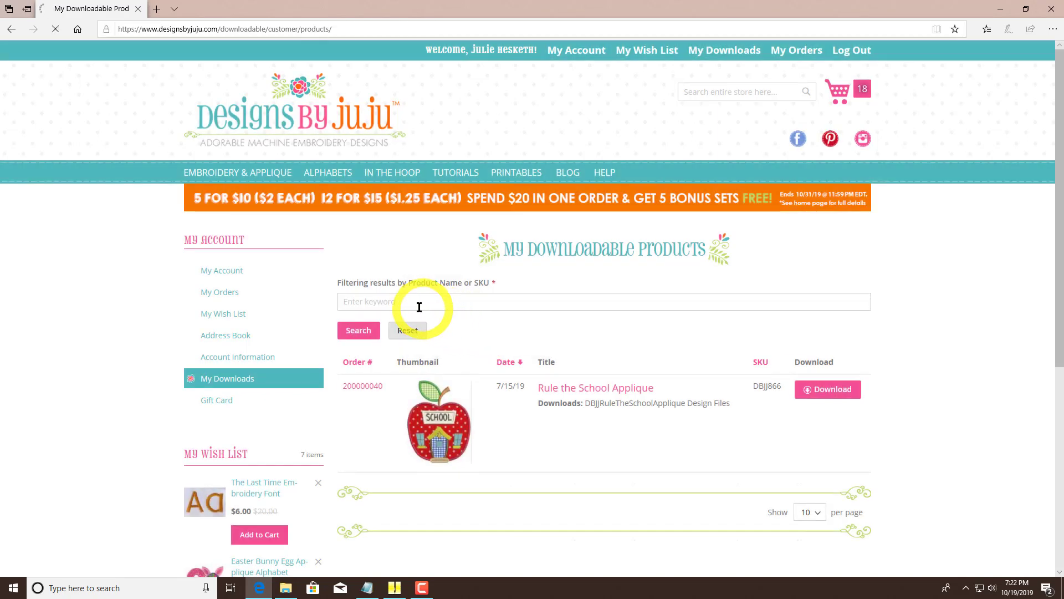
{"action": "scroll", "coordinate": [547, 335], "scroll_direction": "down", "scroll_amount": 14}
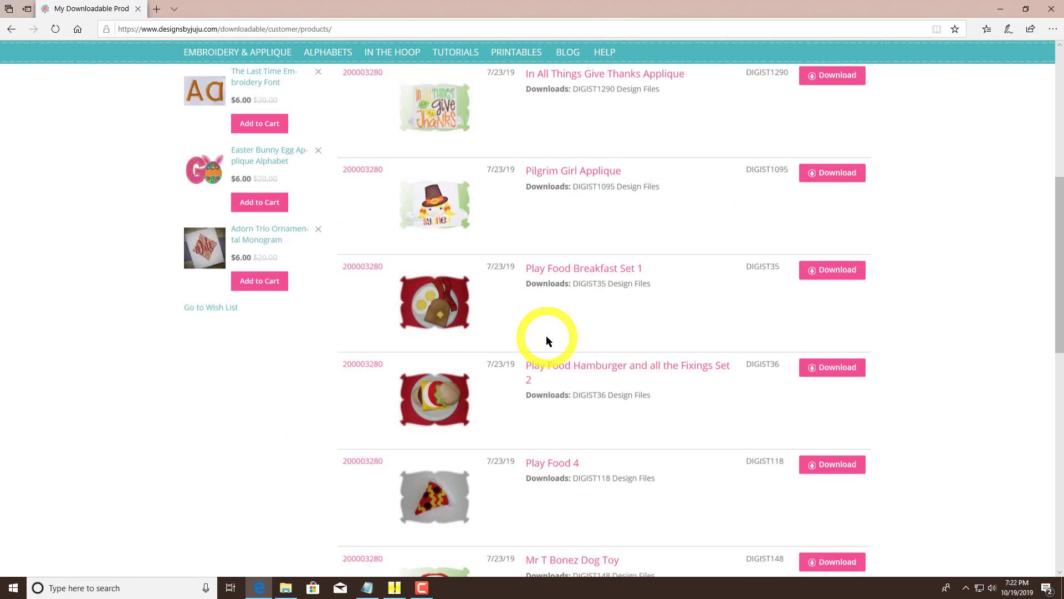
{"action": "scroll", "coordinate": [547, 339], "scroll_direction": "down", "scroll_amount": 5}
{"action": "scroll", "coordinate": [547, 339], "scroll_direction": "up", "scroll_amount": 20}
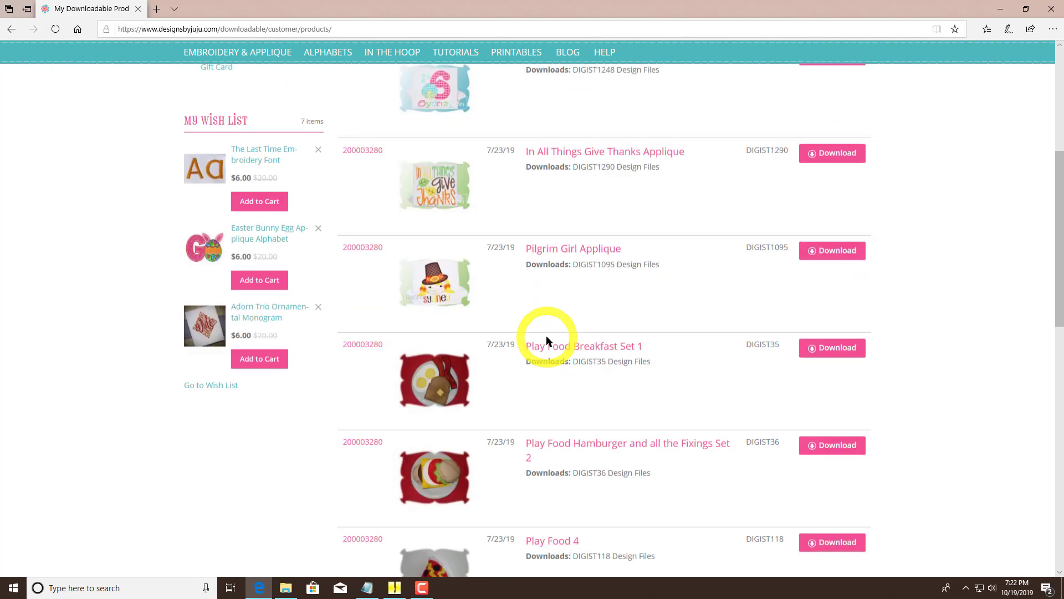
{"action": "scroll", "coordinate": [547, 337], "scroll_direction": "down", "scroll_amount": 18}
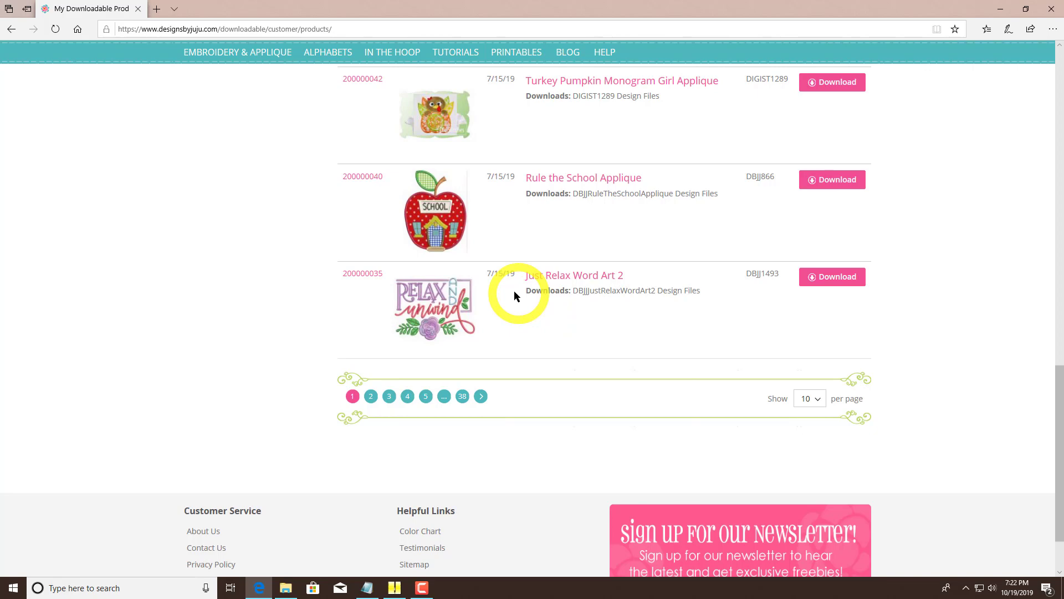
{"action": "scroll", "coordinate": [614, 345], "scroll_direction": "up", "scroll_amount": 18}
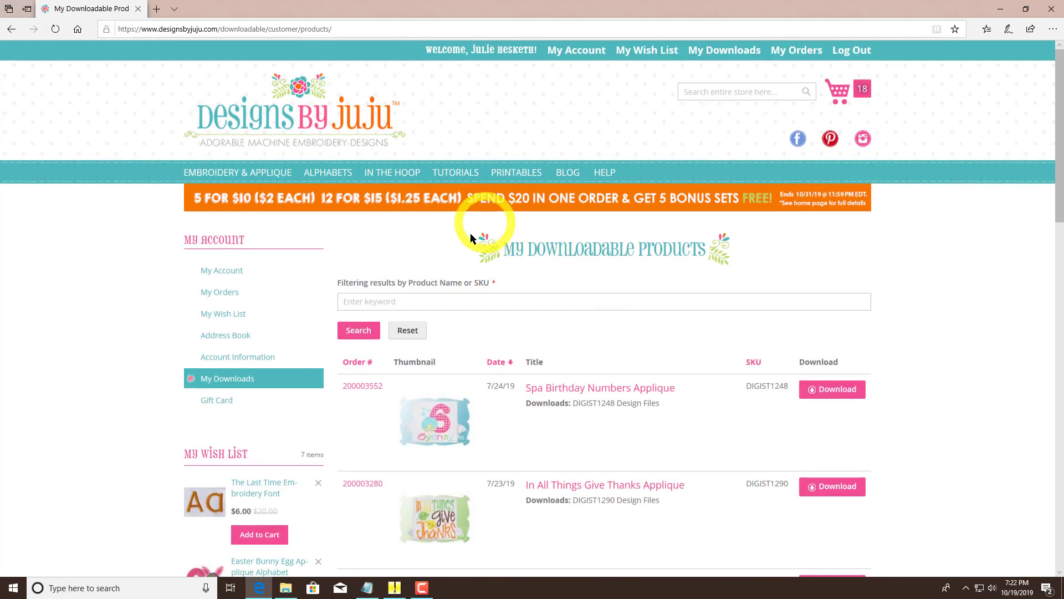
Search the downloads for SKU 1493, then reset the filter back to the full list
{"action": "left_click", "coordinate": [415, 299]}
{"action": "type", "text": "1"}
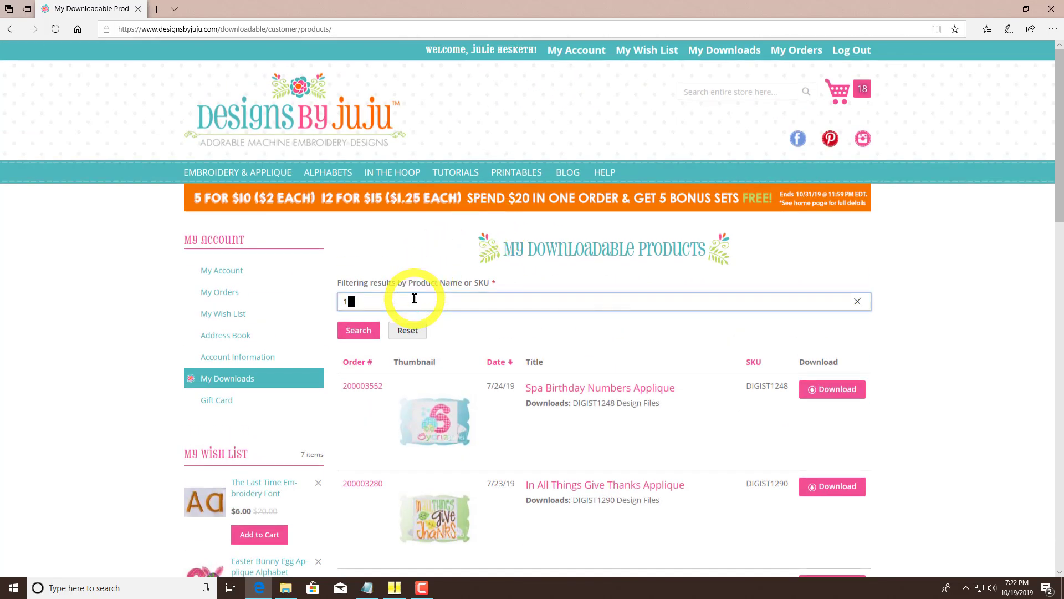
{"action": "type", "text": "493"}
{"action": "left_click", "coordinate": [357, 332]}
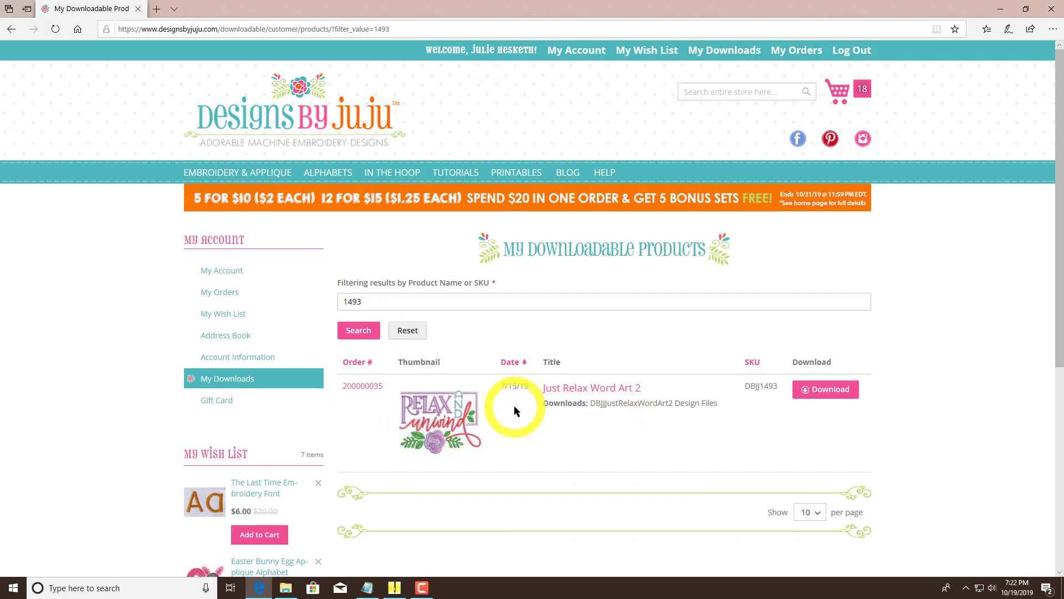
{"action": "scroll", "coordinate": [514, 393], "scroll_direction": "down", "scroll_amount": 1}
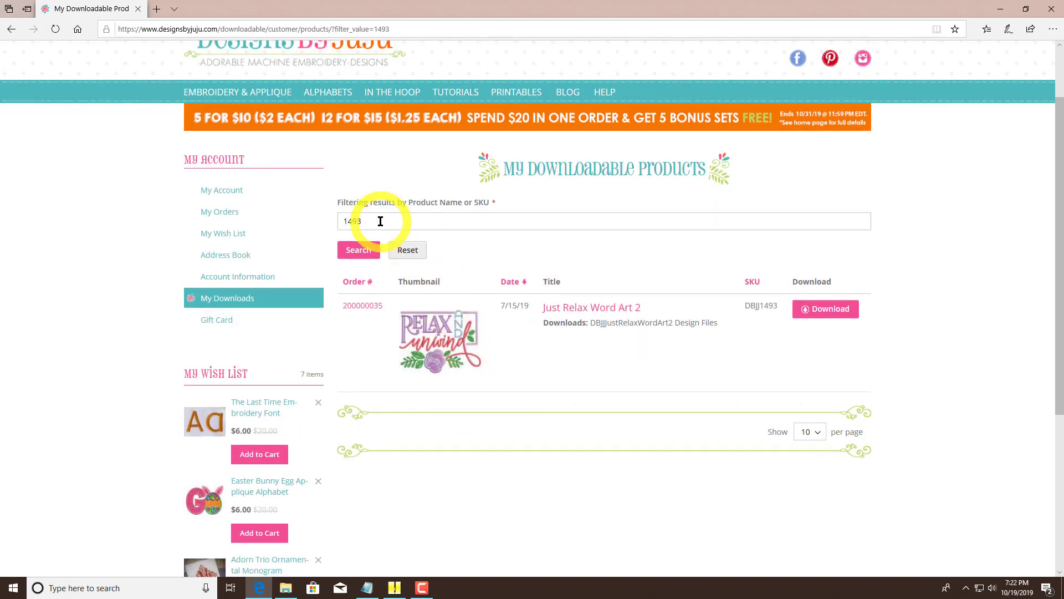
{"action": "left_click", "coordinate": [400, 252]}
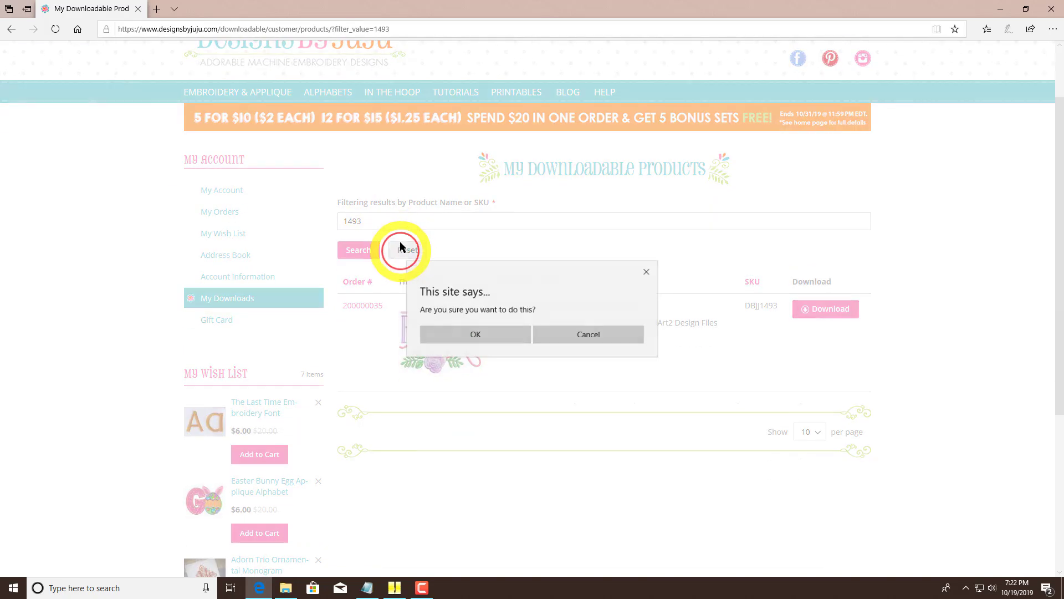
{"action": "left_click", "coordinate": [480, 333]}
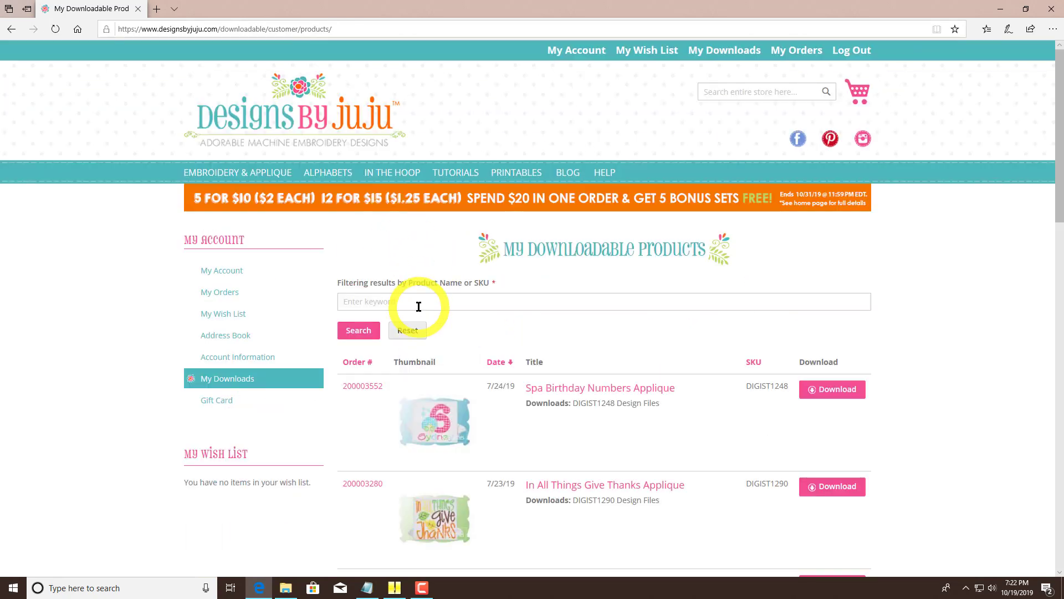
Filter the downloads by the keyword 'embroidery font'
{"action": "left_click", "coordinate": [417, 296]}
{"action": "type", "text": "emb"}
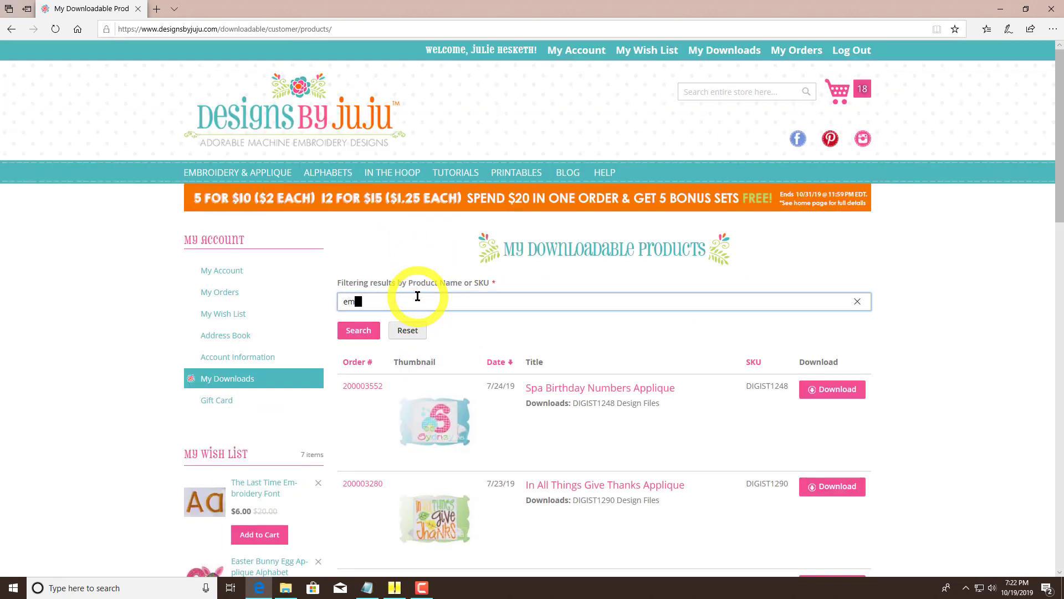
{"action": "type", "text": "roidery fonts"}
{"action": "key", "text": "Return"}
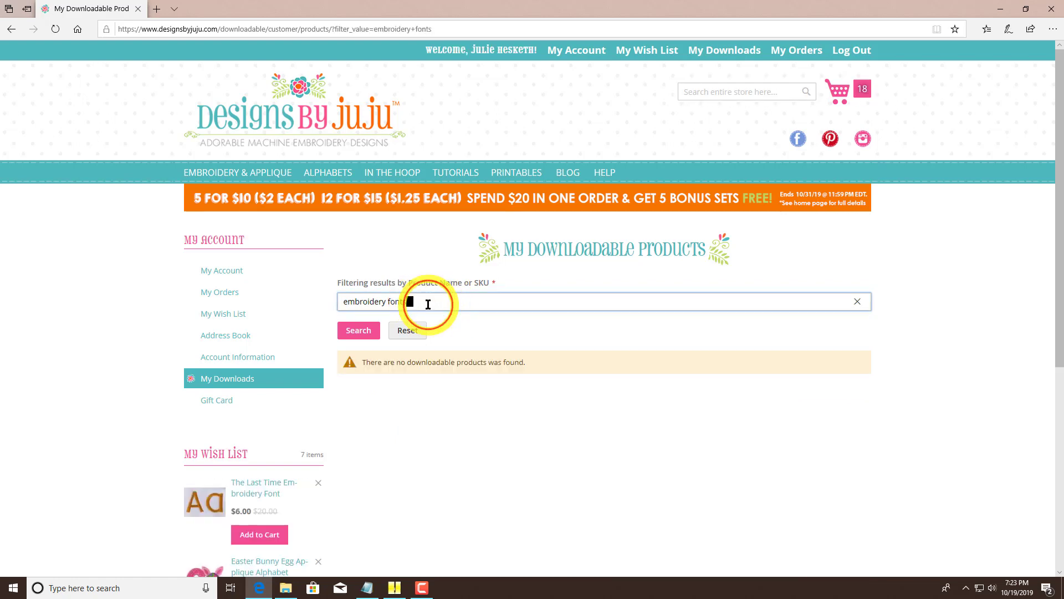
{"action": "double_click", "coordinate": [428, 304]}
{"action": "key", "text": "BackSpace"}
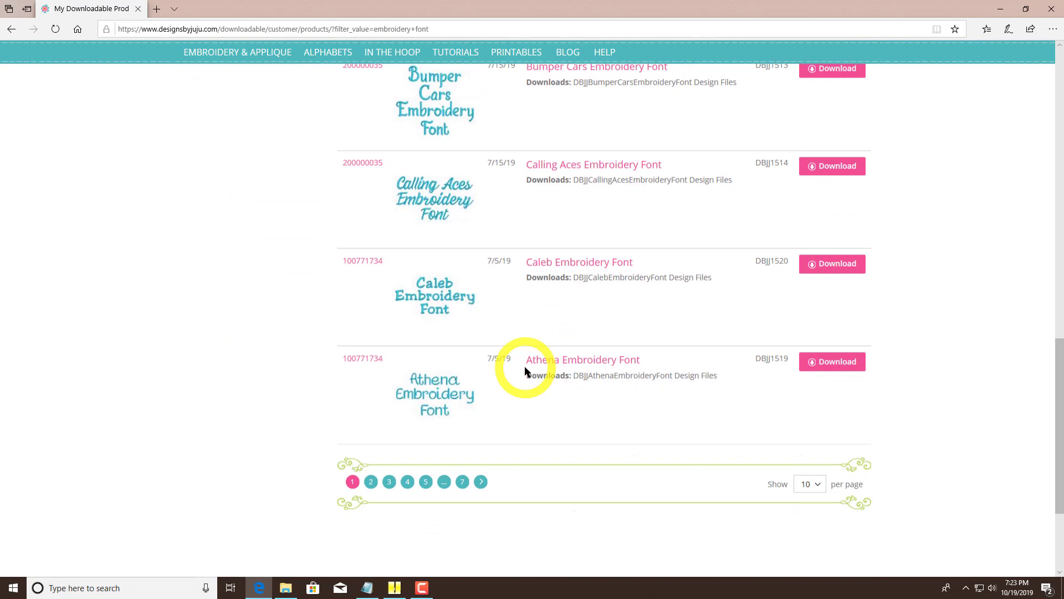
Page through the font results to page 3 and scroll down to Bubblemania Embroidery Font
{"action": "scroll", "coordinate": [524, 366], "scroll_direction": "up", "scroll_amount": 1}
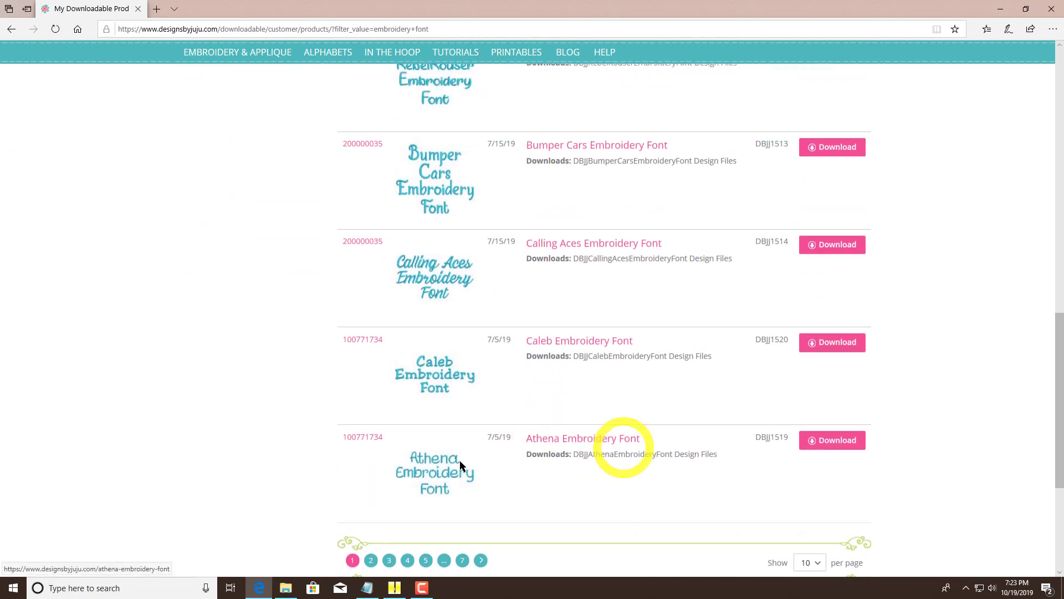
{"action": "left_click", "coordinate": [372, 563]}
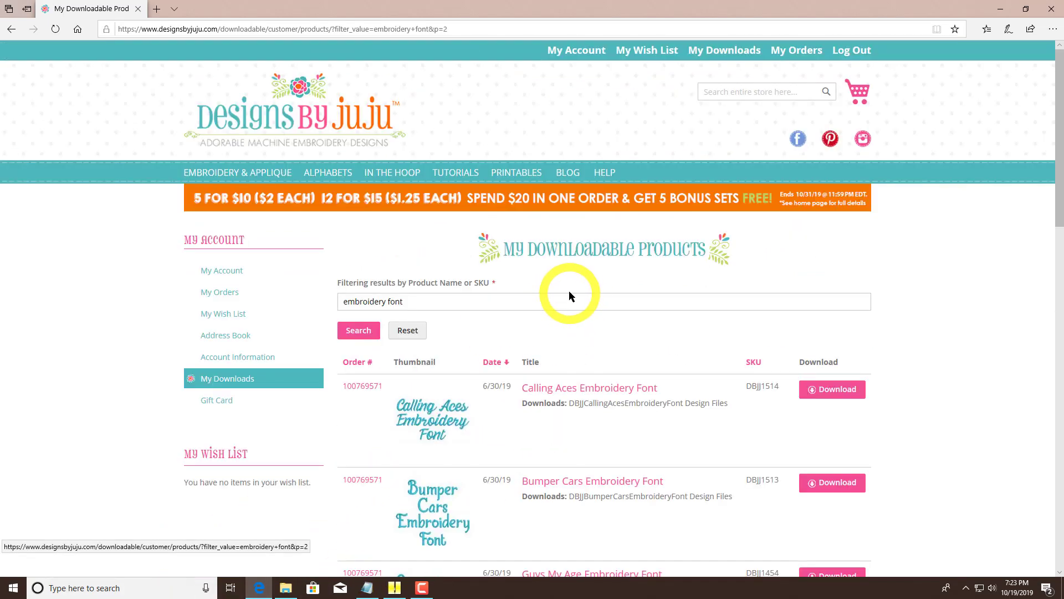
{"action": "scroll", "coordinate": [570, 294], "scroll_direction": "down", "scroll_amount": 4}
{"action": "scroll", "coordinate": [569, 297], "scroll_direction": "down", "scroll_amount": 3}
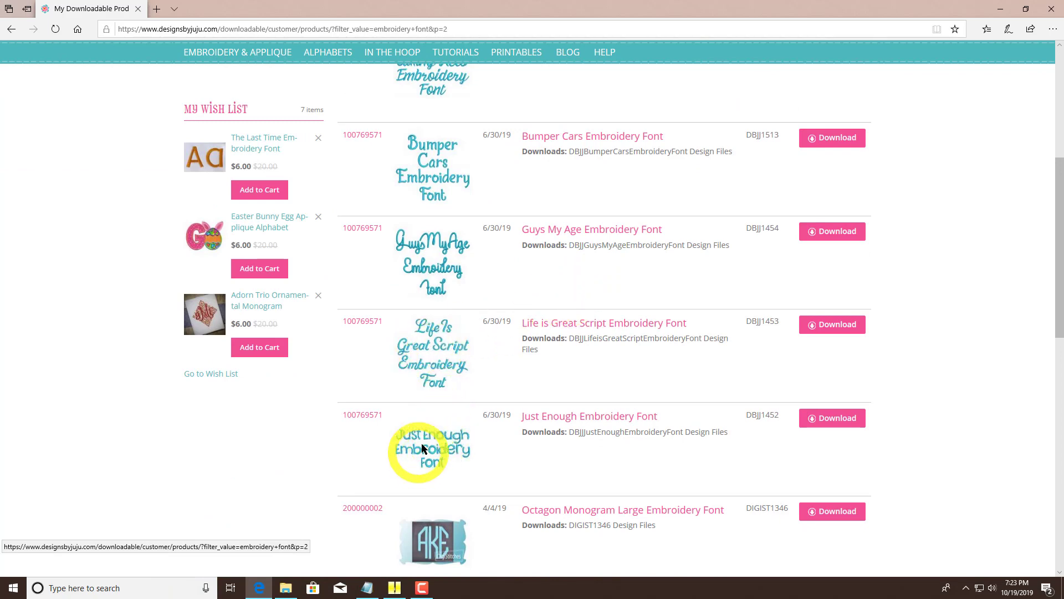
{"action": "scroll", "coordinate": [442, 420], "scroll_direction": "up", "scroll_amount": 5}
{"action": "scroll", "coordinate": [442, 417], "scroll_direction": "down", "scroll_amount": 3}
{"action": "scroll", "coordinate": [441, 415], "scroll_direction": "down", "scroll_amount": 10}
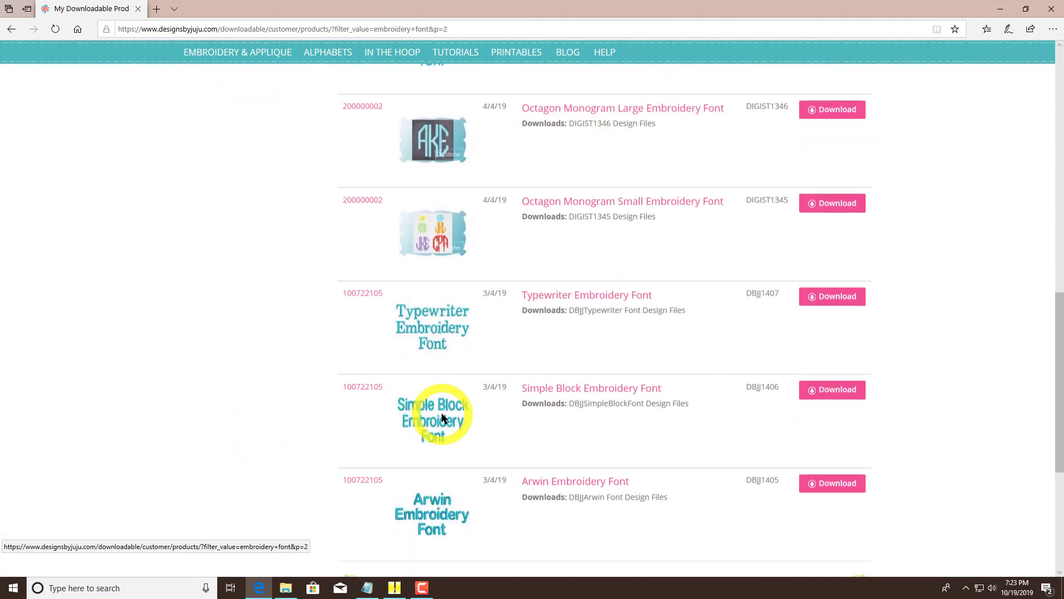
{"action": "scroll", "coordinate": [191, 373], "scroll_direction": "down", "scroll_amount": 5}
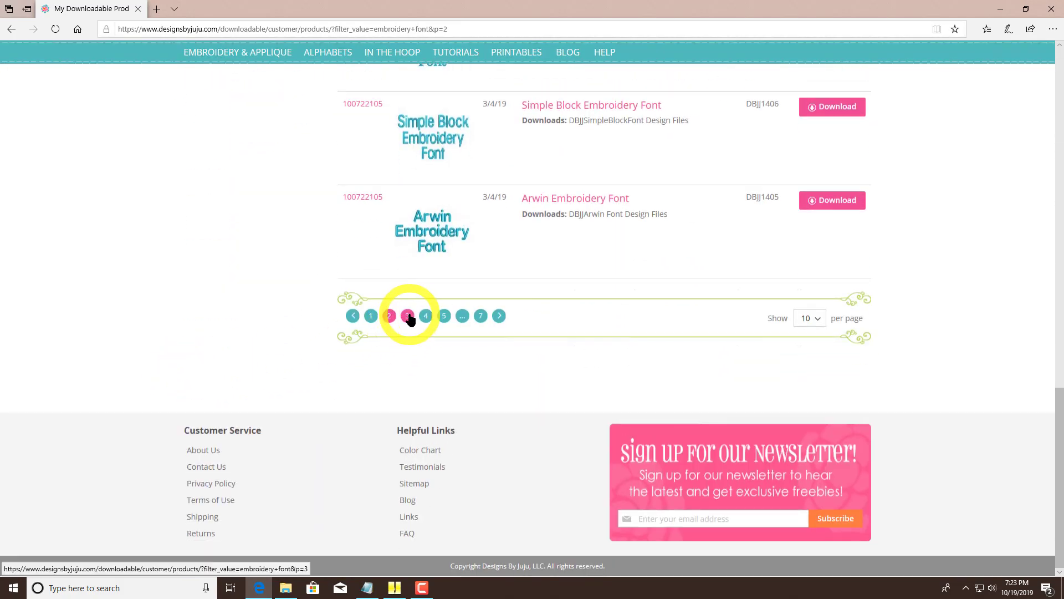
{"action": "left_click", "coordinate": [408, 320]}
{"action": "scroll", "coordinate": [667, 295], "scroll_direction": "down", "scroll_amount": 8}
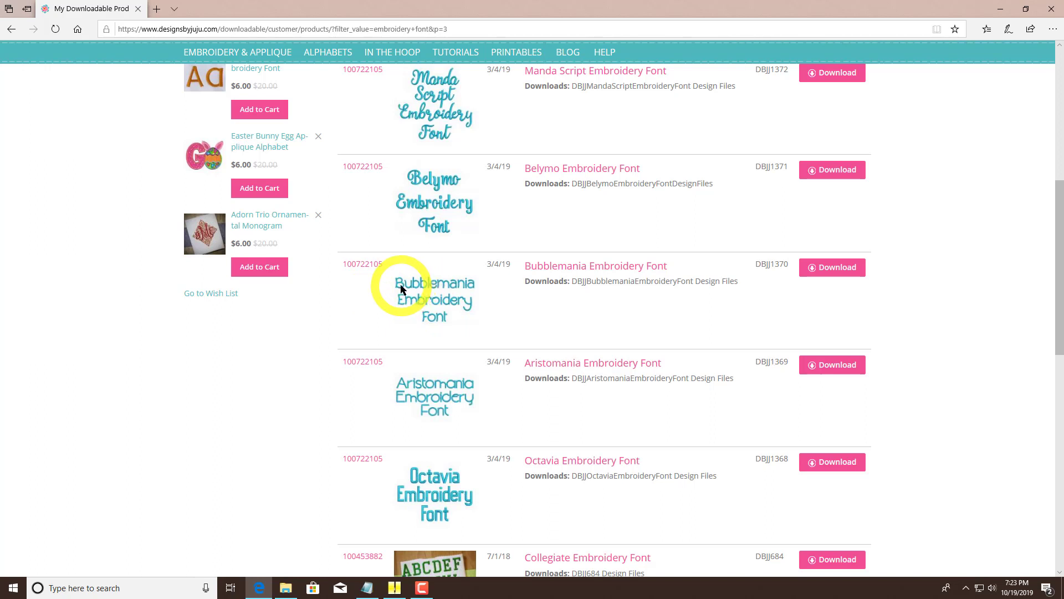
Download the Bubblemania Embroidery Font in BX format as DBJJBubblemania-BX.zip
{"action": "left_click", "coordinate": [824, 275]}
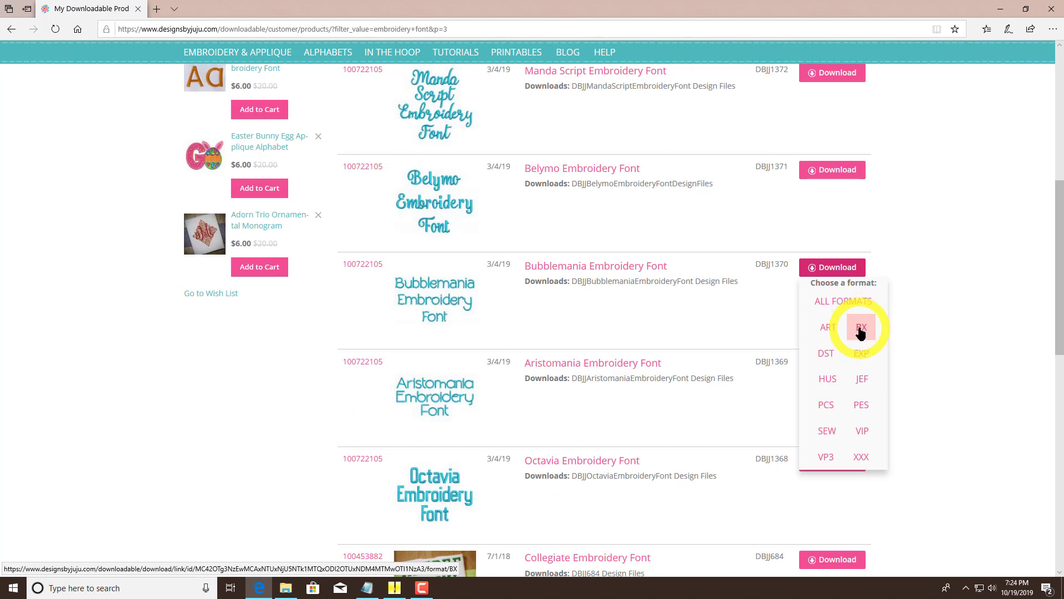
{"action": "left_click", "coordinate": [861, 331]}
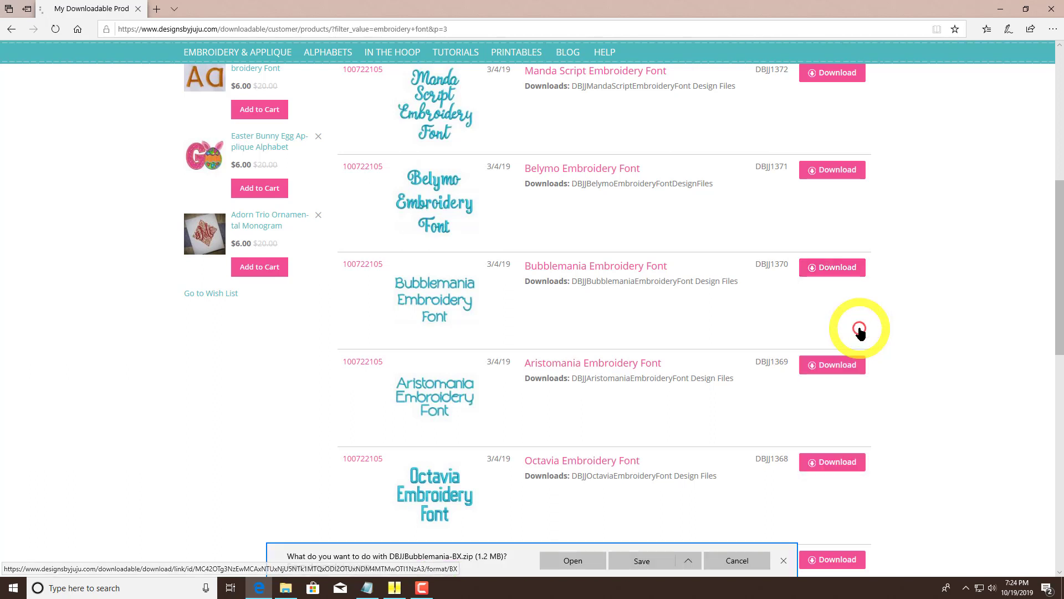
Save DBJJBubblemania-BX.zip to the Desktop using Save as
{"action": "left_click", "coordinate": [688, 561]}
{"action": "left_click", "coordinate": [674, 545]}
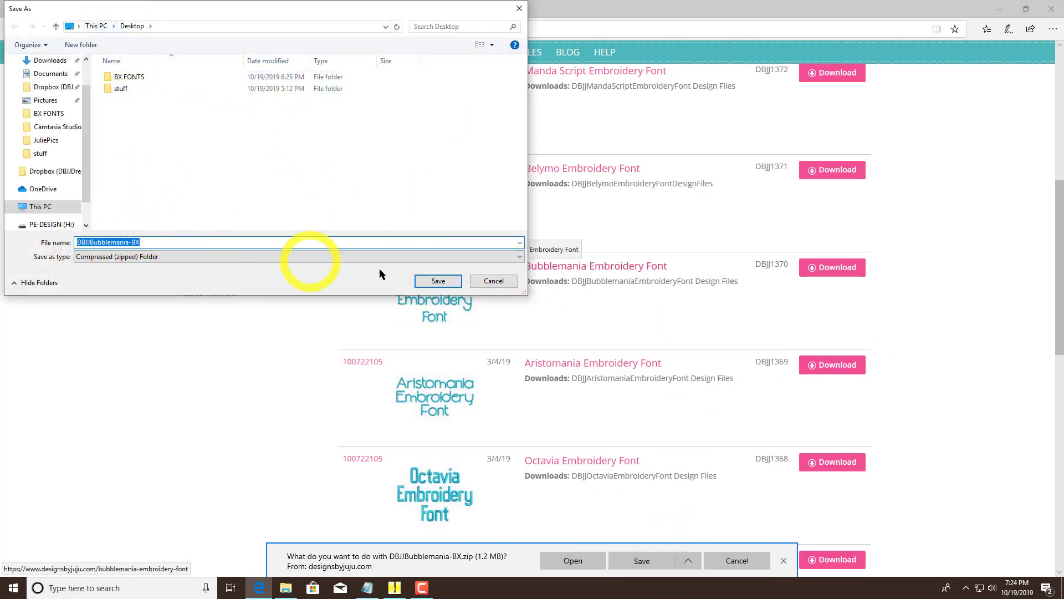
{"action": "left_click", "coordinate": [436, 280]}
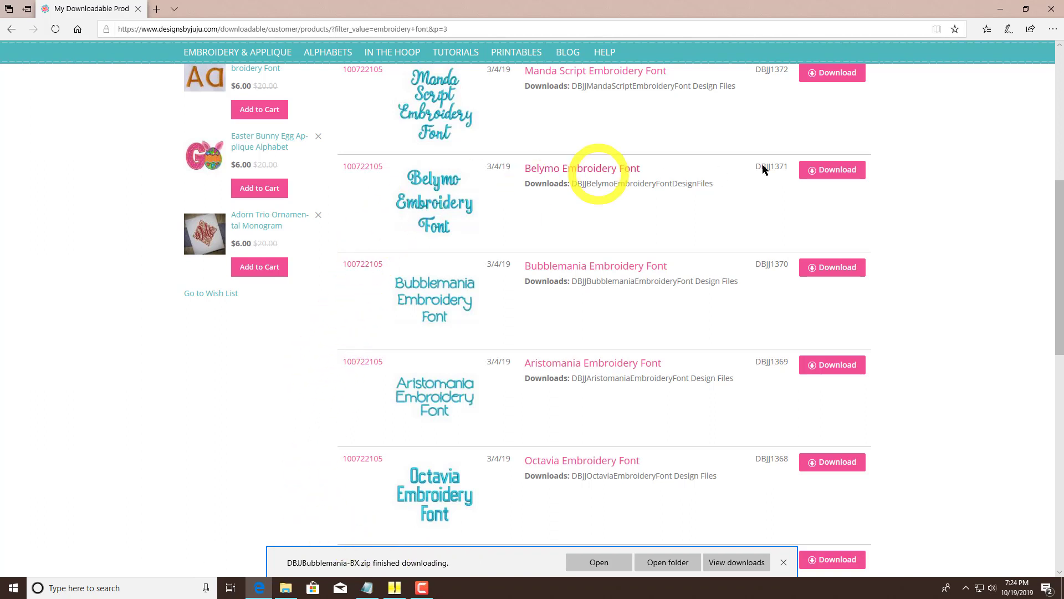
Download Belymo Embroidery Font in ALL FORMATS, saving DBJJBelymo.zip to the Desktop
{"action": "left_click", "coordinate": [852, 171]}
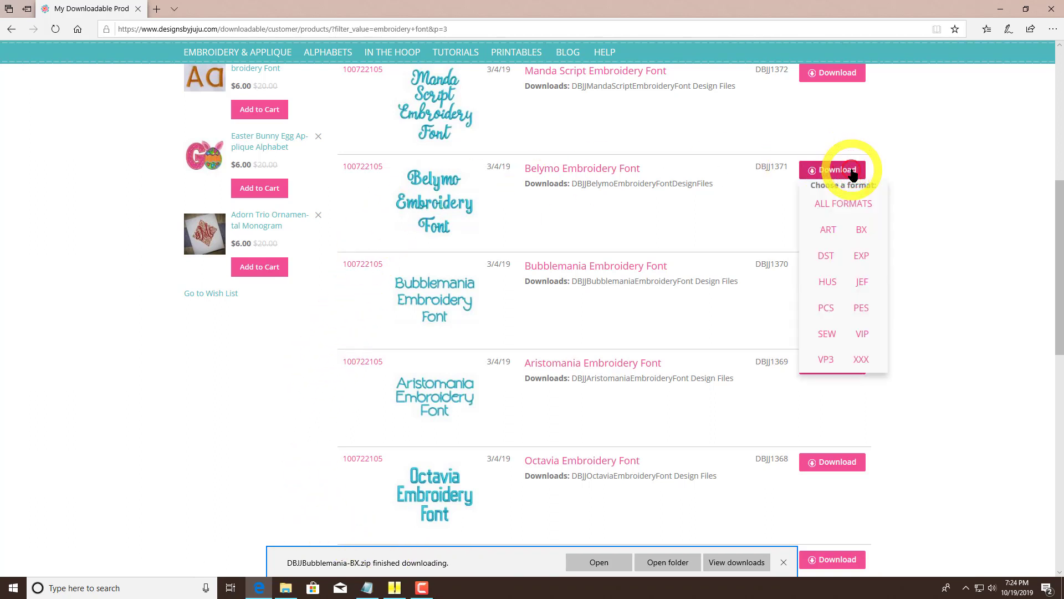
{"action": "left_click", "coordinate": [828, 204]}
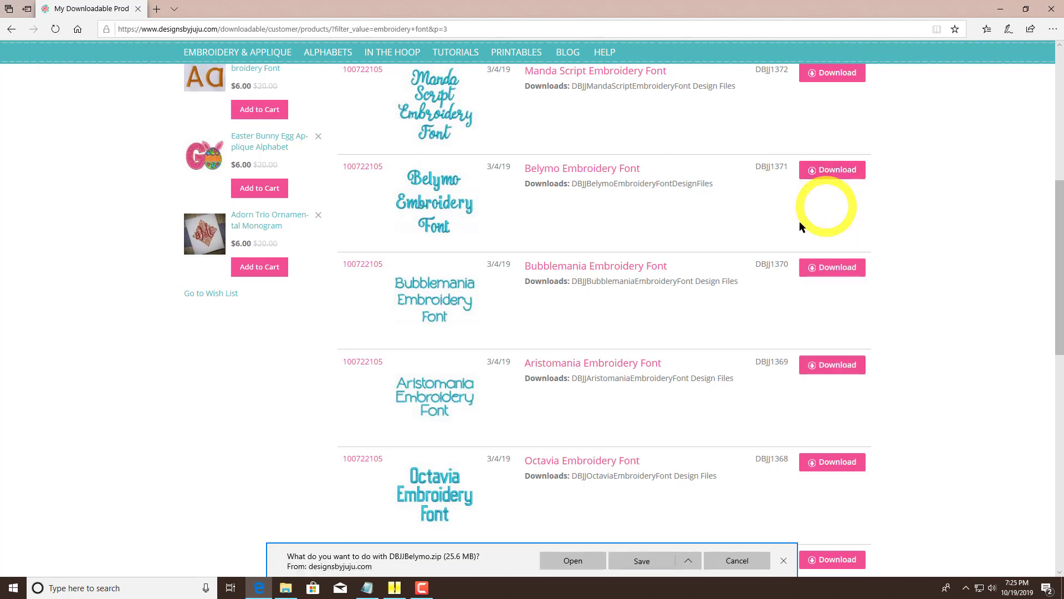
{"action": "left_click", "coordinate": [690, 561]}
{"action": "left_click", "coordinate": [672, 544]}
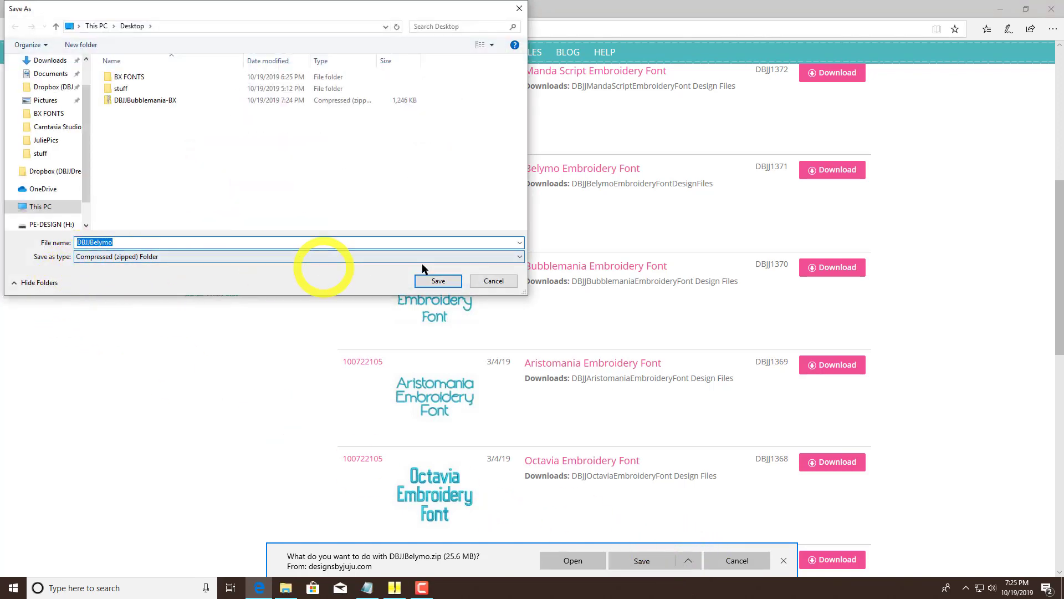
{"action": "left_click", "coordinate": [428, 281]}
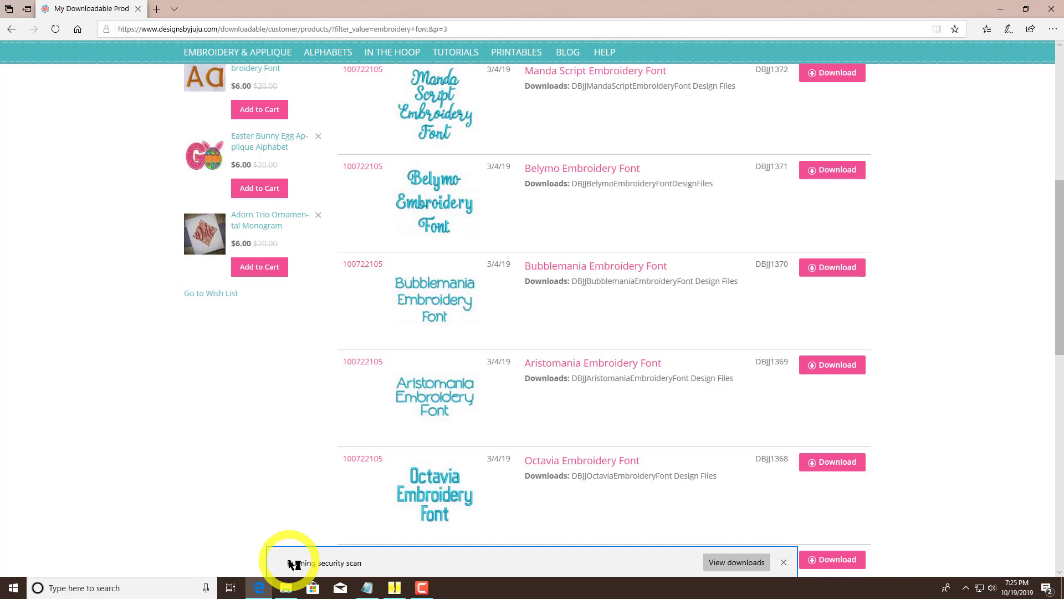
{"action": "left_click", "coordinate": [784, 562]}
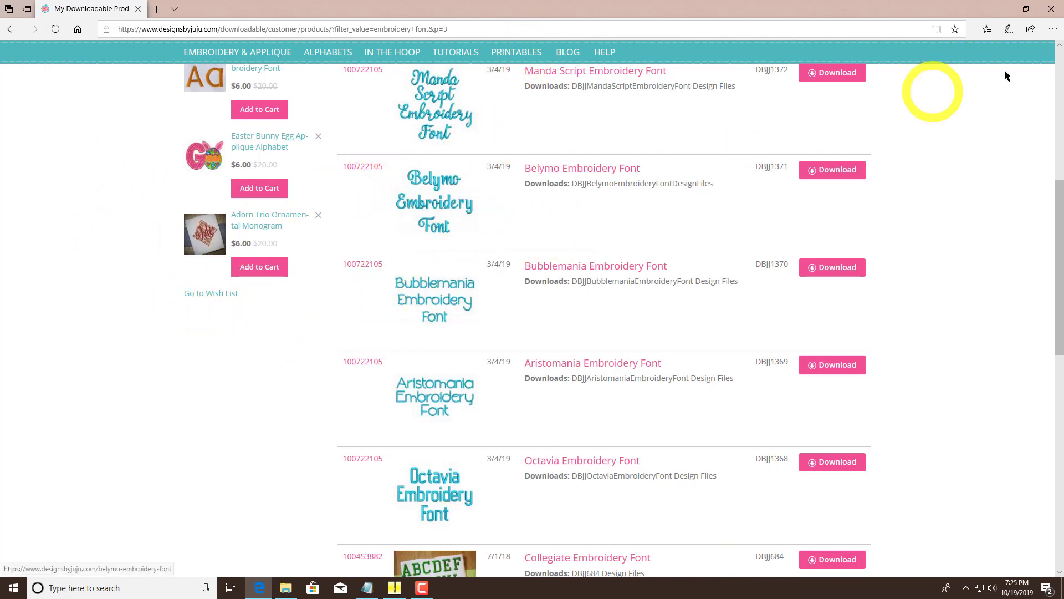
Minimize Edge and move the DBJJBelymo and Bubblemania zips to the top of the desktop
{"action": "left_click", "coordinate": [1002, 12]}
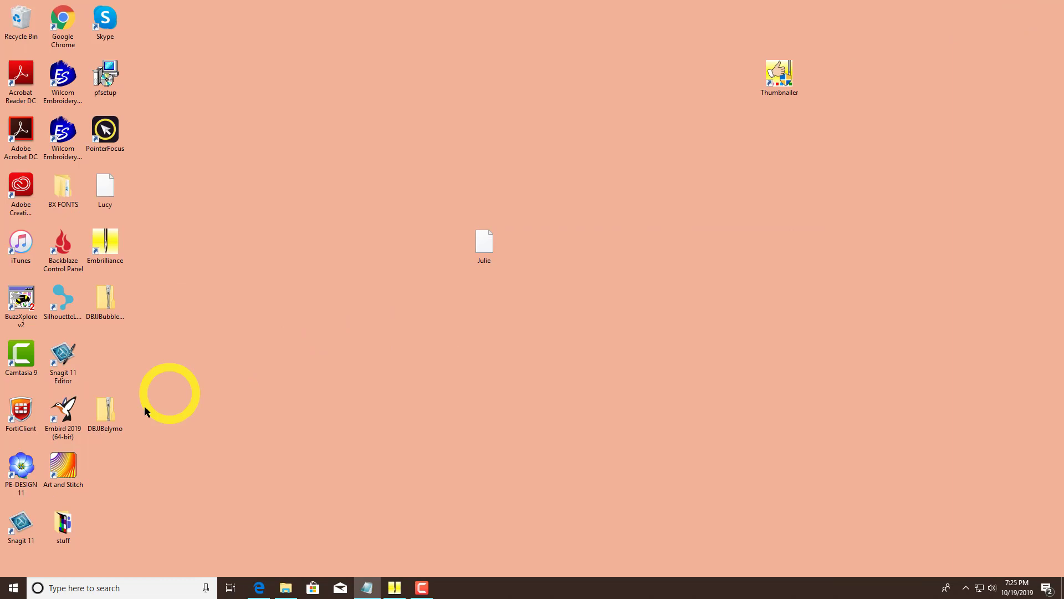
{"action": "left_click_drag", "start_coordinate": [111, 414], "coordinate": [520, 65]}
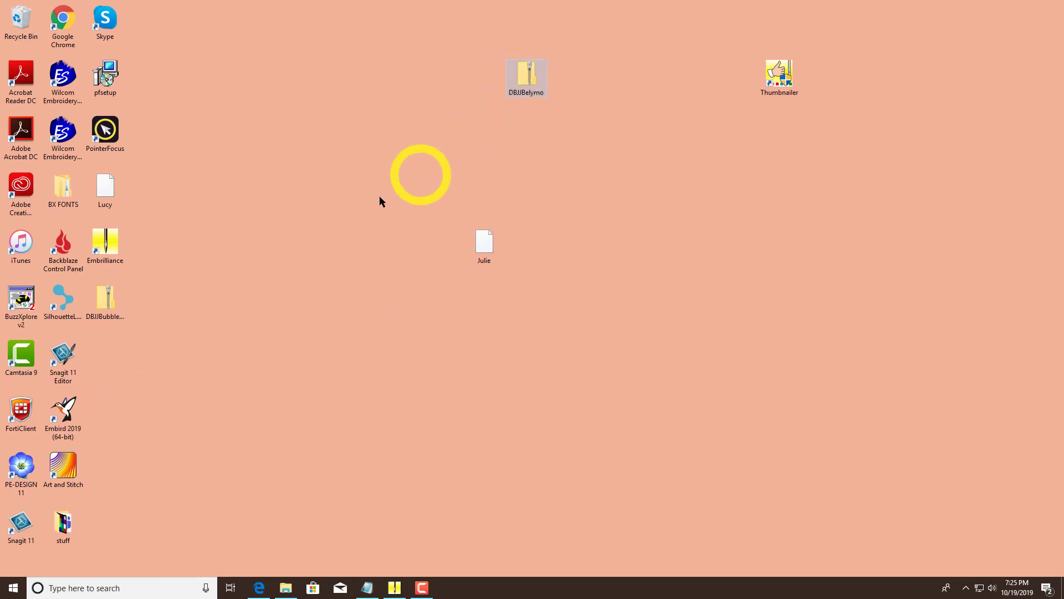
{"action": "left_click_drag", "start_coordinate": [106, 302], "coordinate": [656, 76]}
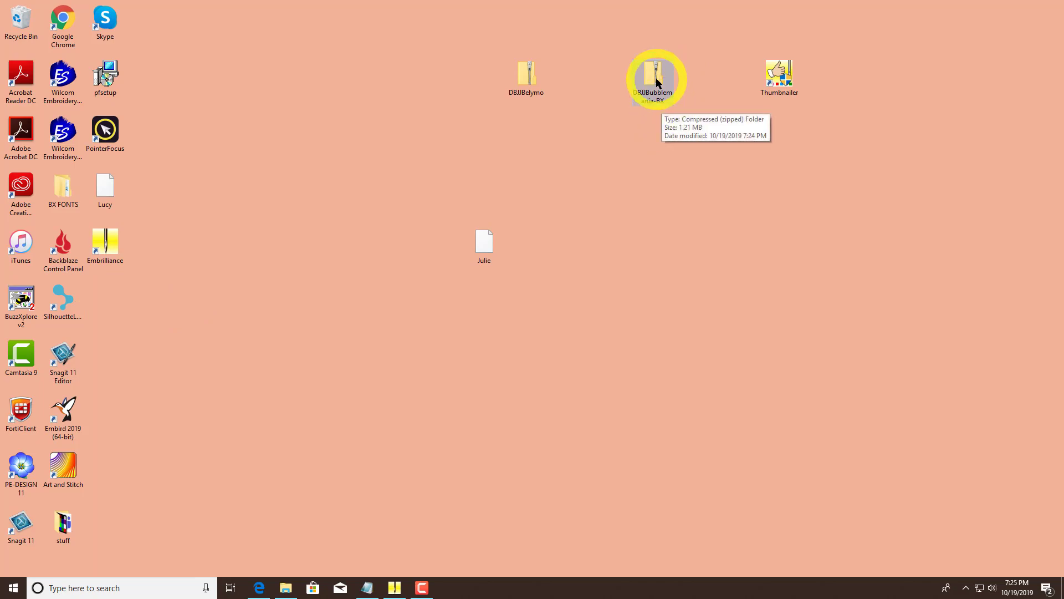
Start Extract All on the Bubblemania zip, targeting a DBJJBubblemania-BX Desktop folder
{"action": "right_click", "coordinate": [657, 82]}
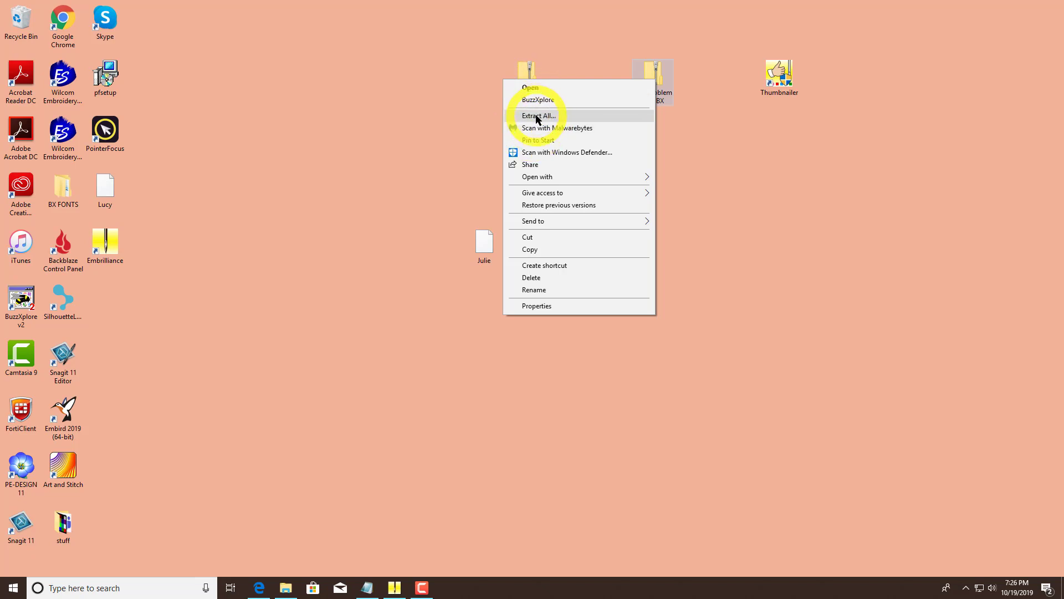
{"action": "left_click", "coordinate": [721, 125]}
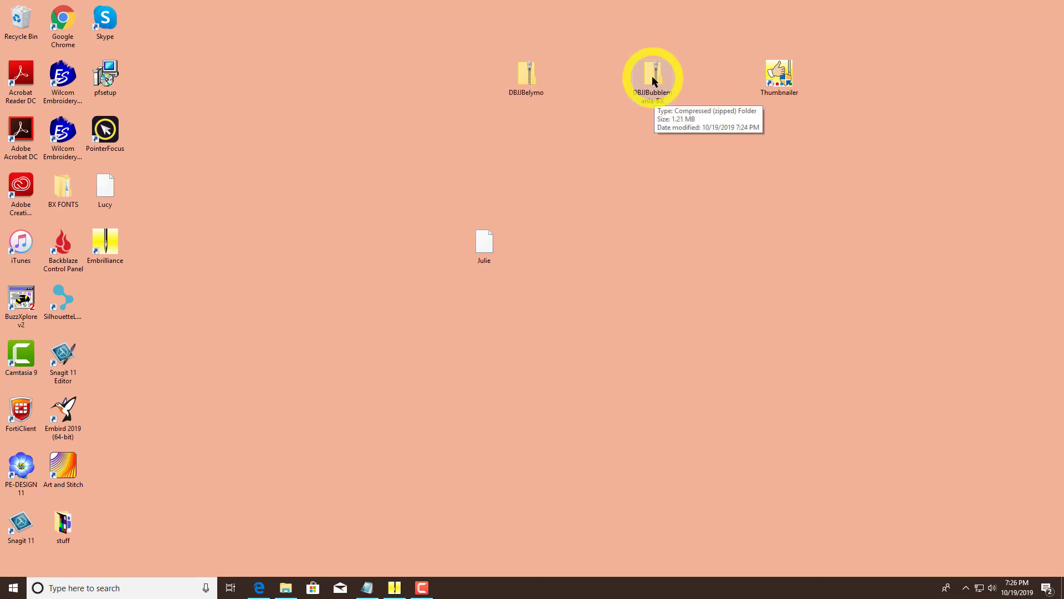
{"action": "right_click", "coordinate": [653, 81]}
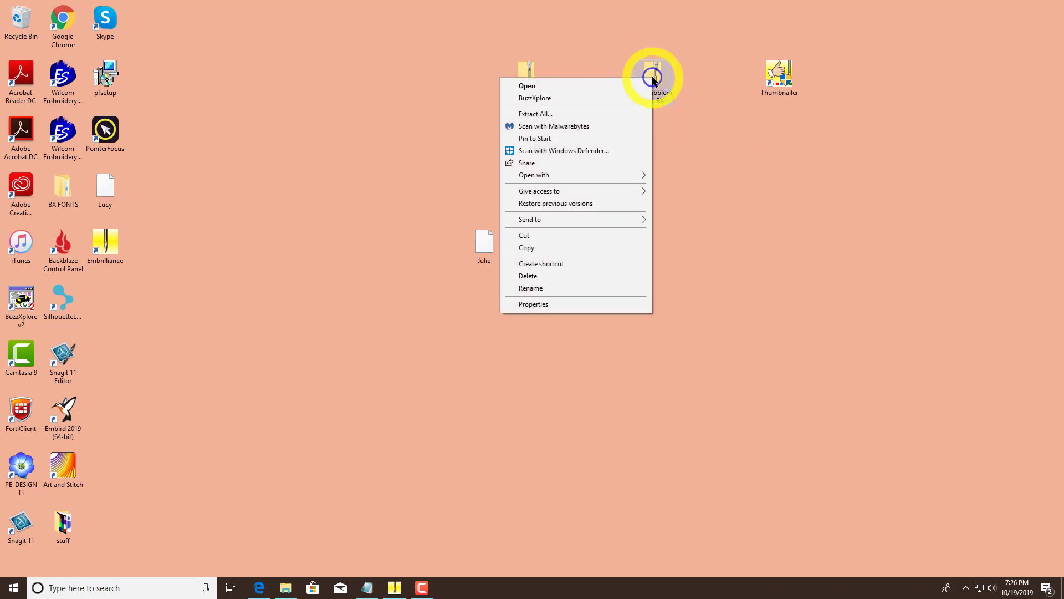
{"action": "left_click", "coordinate": [536, 115]}
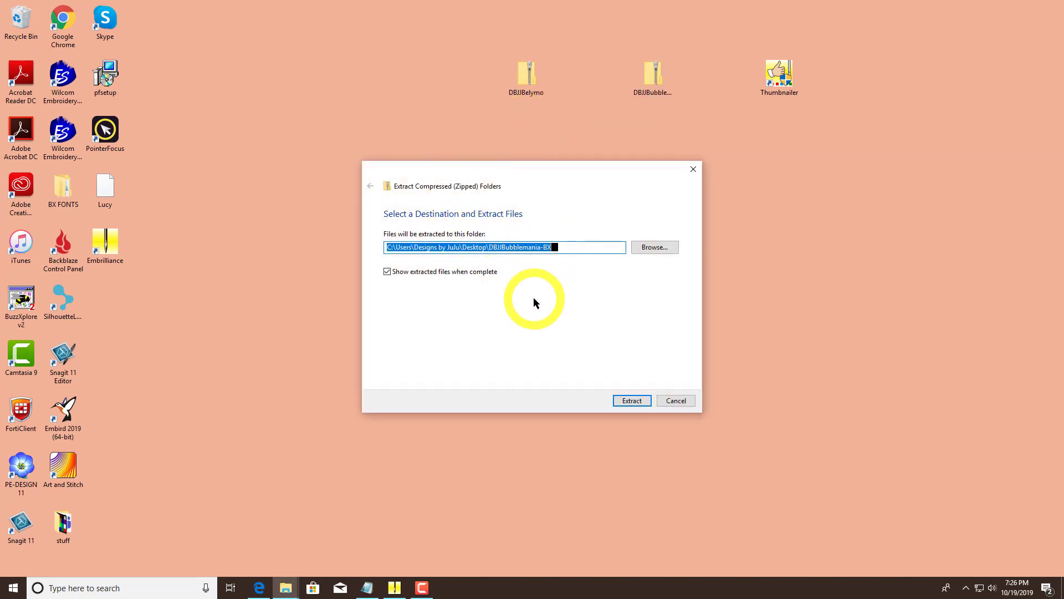
Extract DBJJBubblemania-BX to the Desktop and place its folder just below the zip
{"action": "left_click", "coordinate": [634, 400]}
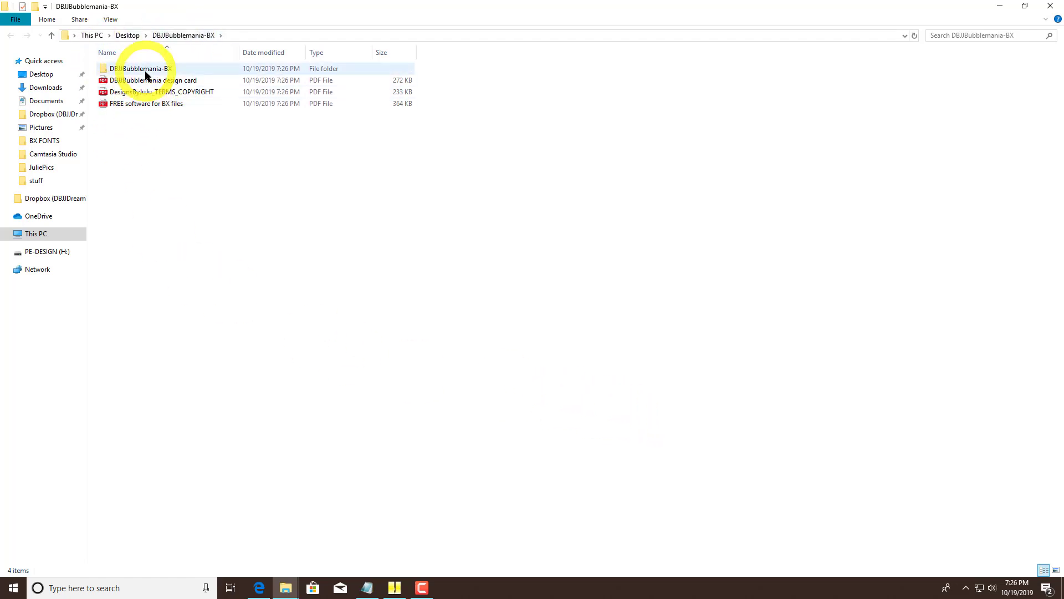
{"action": "left_click", "coordinate": [1049, 7]}
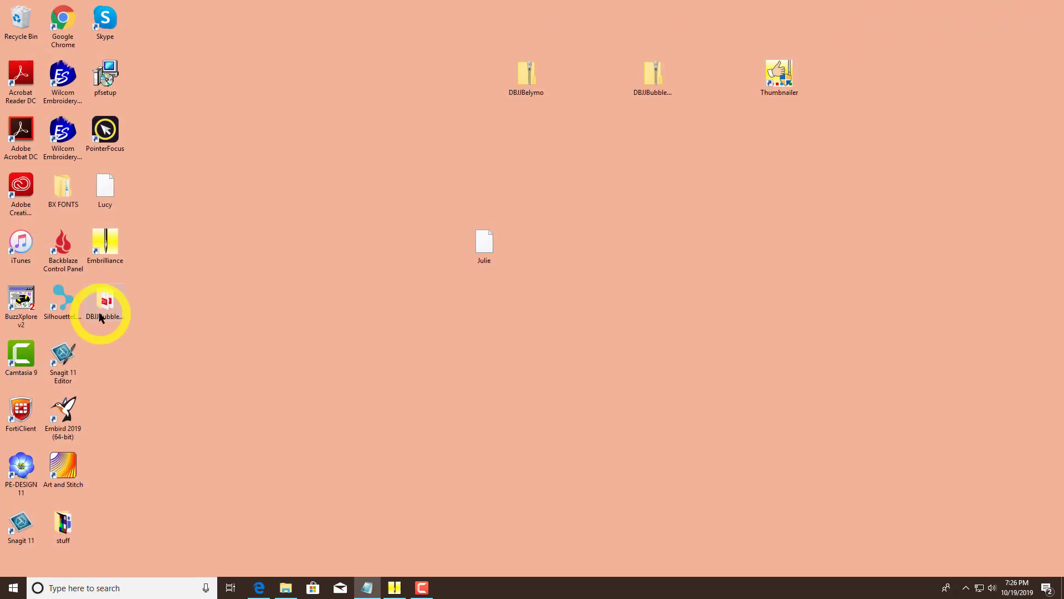
{"action": "left_click_drag", "start_coordinate": [105, 306], "coordinate": [651, 140]}
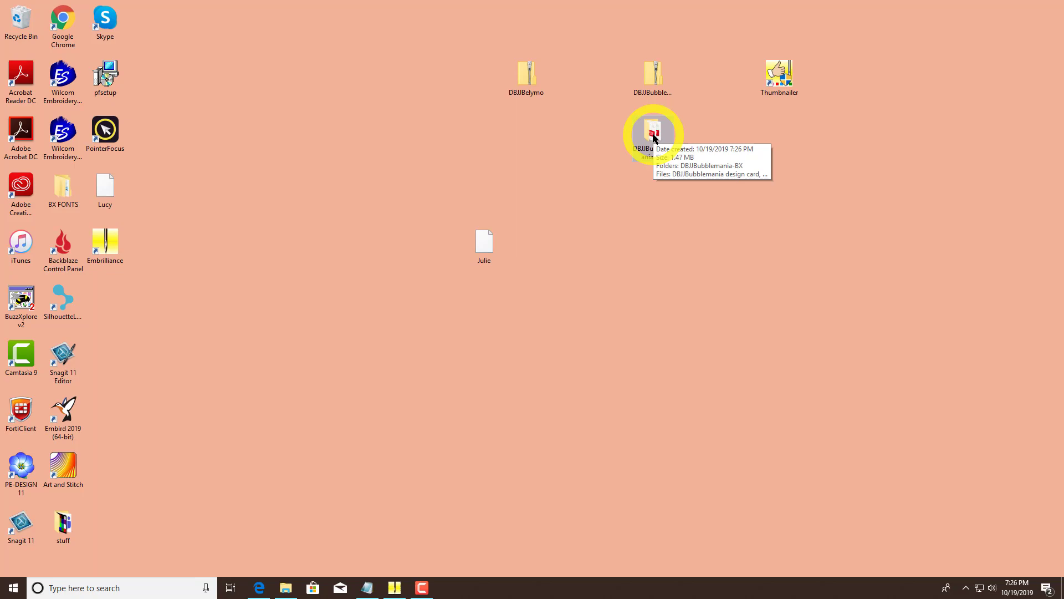
Open the inner DBJJBubblemania-BX folder and widen the Type column to show full file types
{"action": "double_click", "coordinate": [653, 136]}
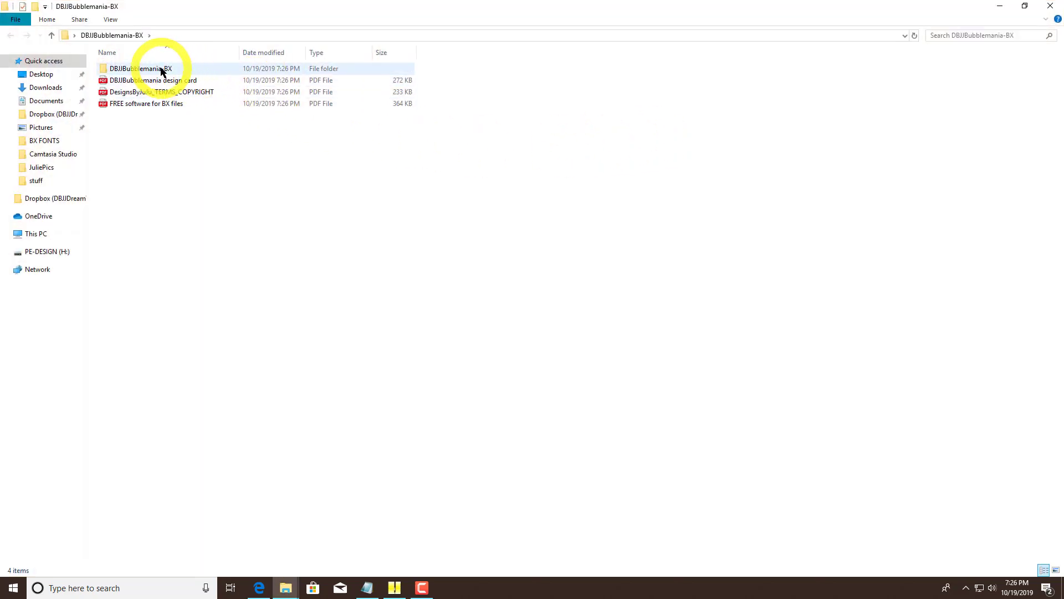
{"action": "double_click", "coordinate": [160, 70]}
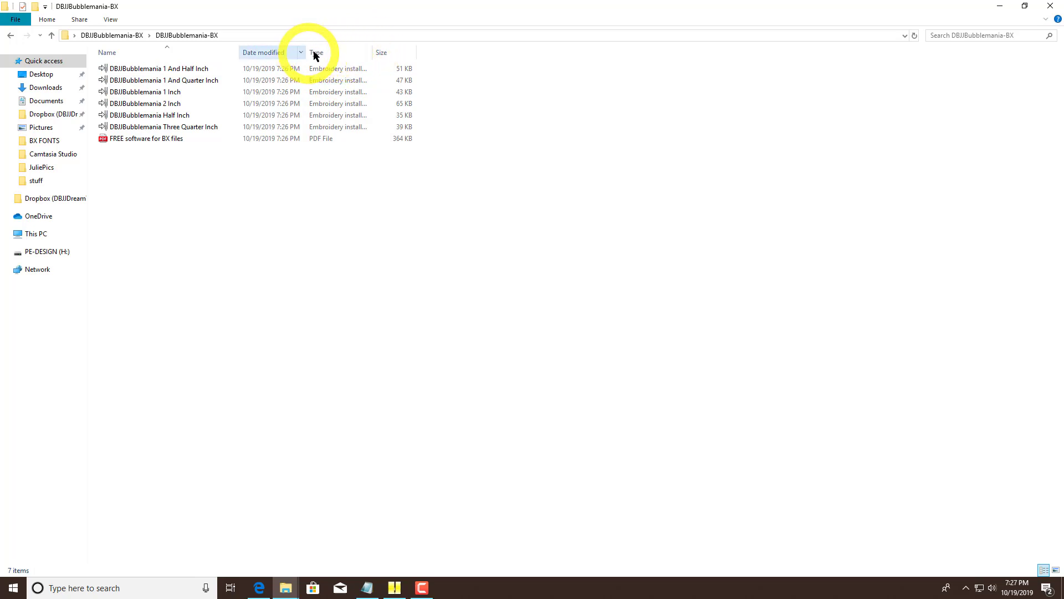
{"action": "left_click_drag", "start_coordinate": [373, 53], "coordinate": [444, 54]}
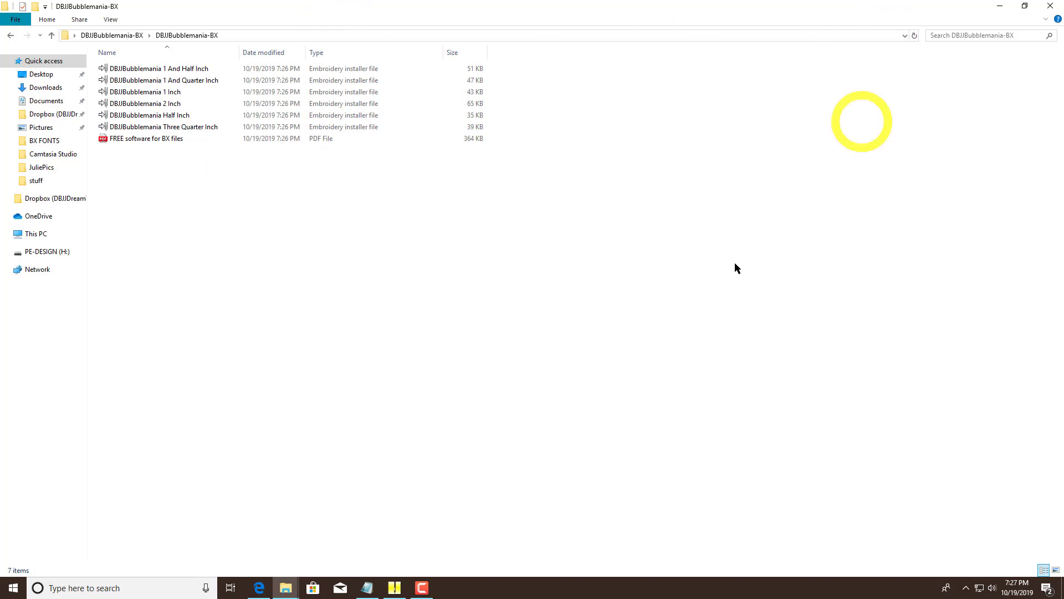
{"action": "left_click", "coordinate": [422, 588]}
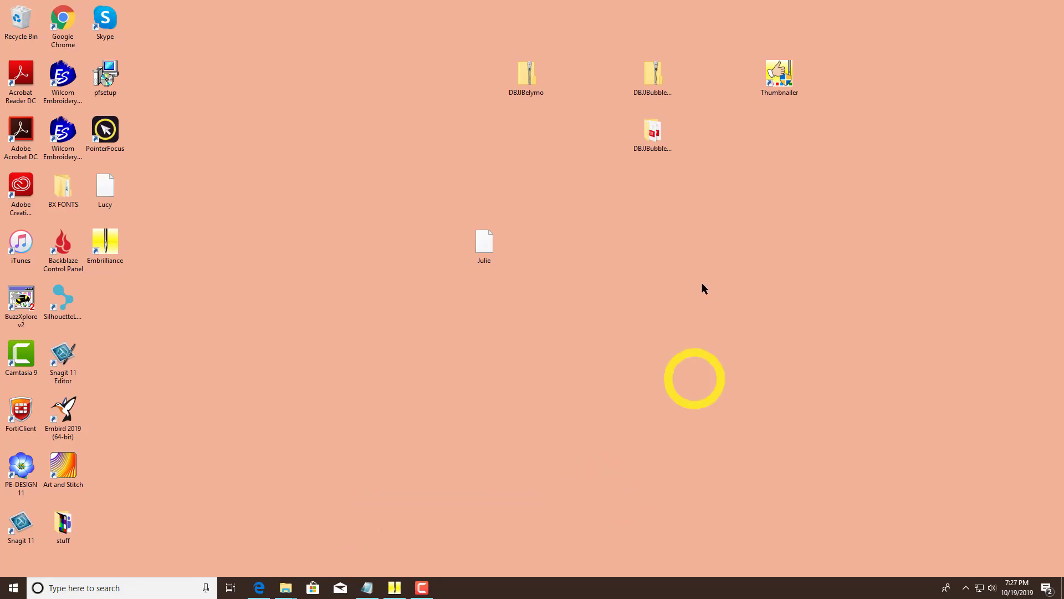
Extract DBJJBelymo.zip with Extract All into a new DBJJBelymo folder on the desktop
{"action": "left_click_drag", "start_coordinate": [527, 76], "coordinate": [335, 128]}
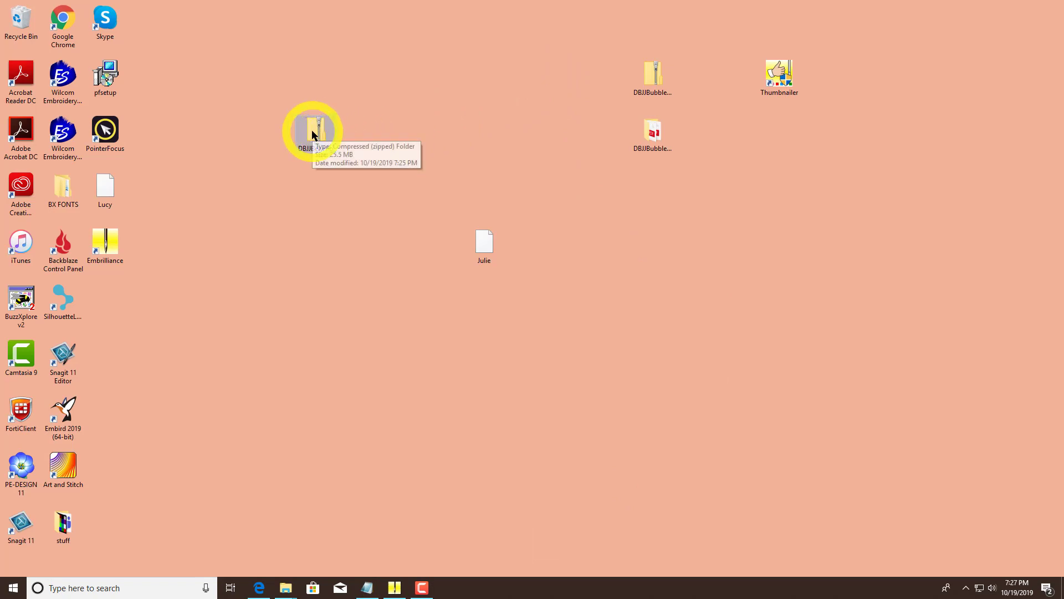
{"action": "right_click", "coordinate": [312, 133]}
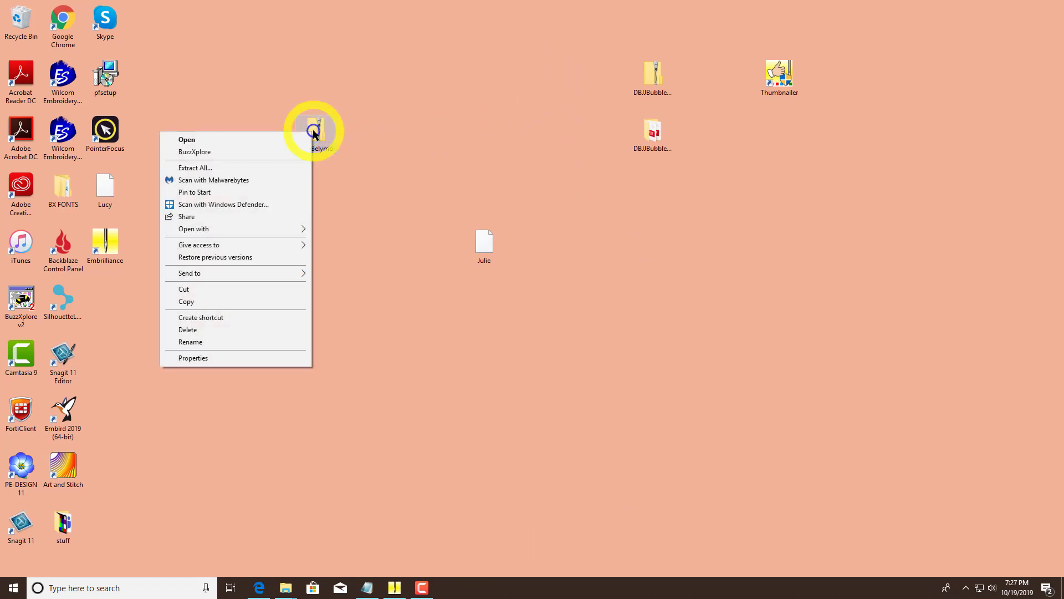
{"action": "left_click", "coordinate": [205, 169]}
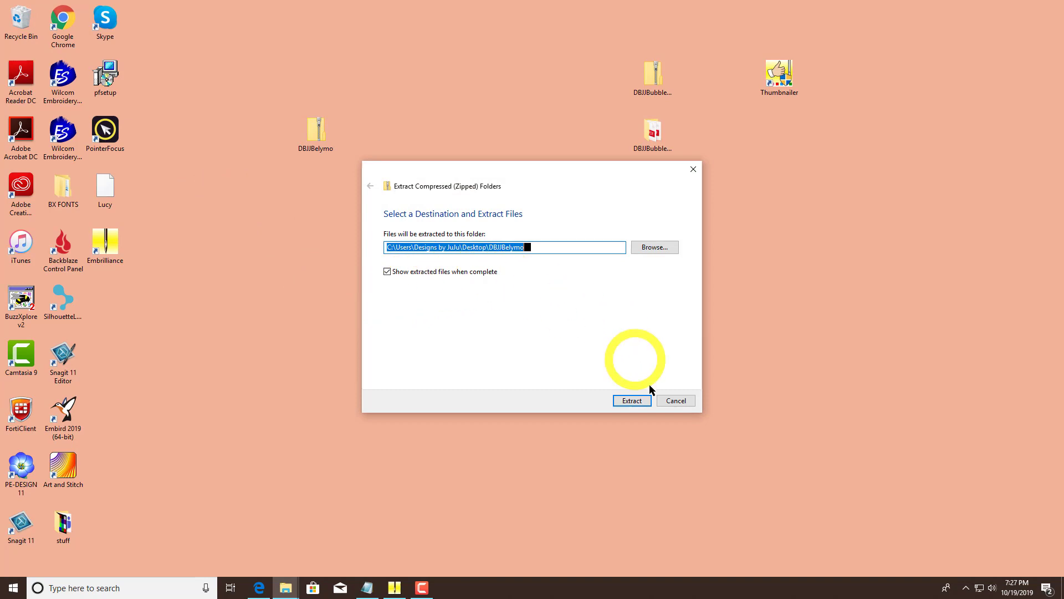
{"action": "left_click", "coordinate": [632, 402]}
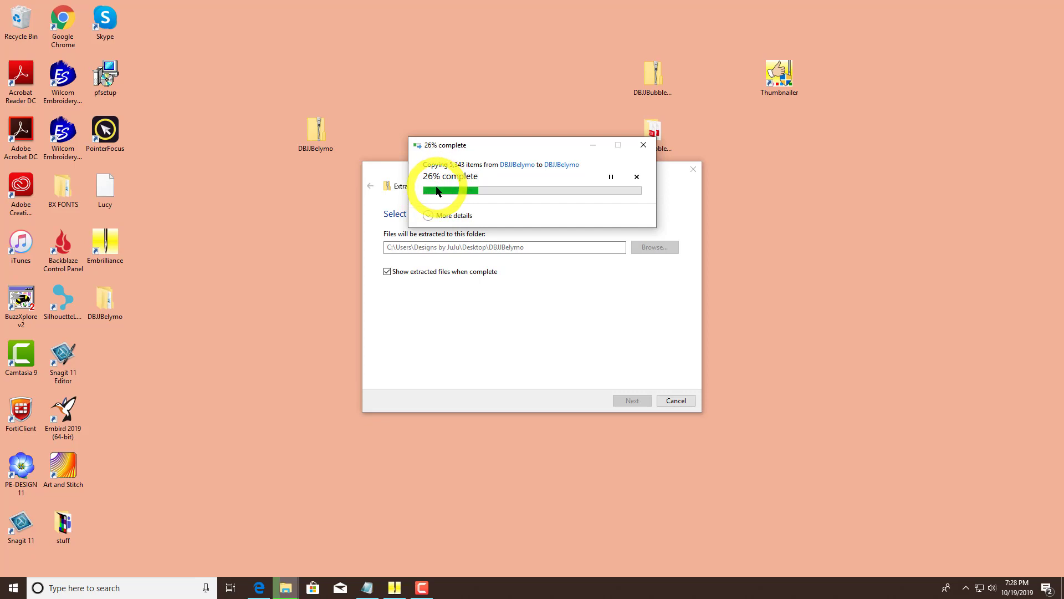
{"action": "left_click", "coordinate": [249, 326]}
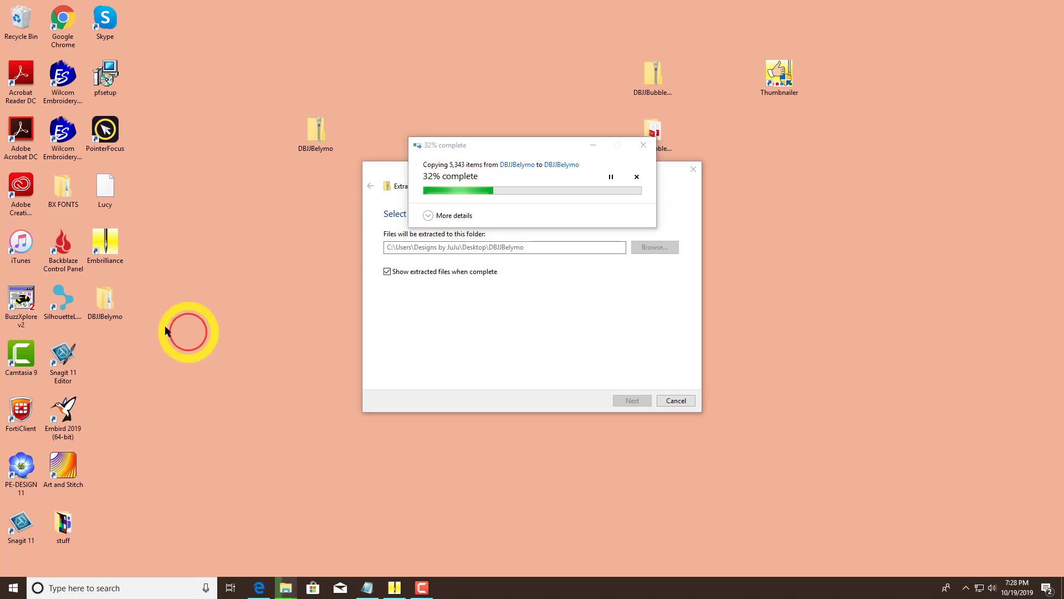
Browse DBJJBelymo > DBJJBelymo-HUS > Three Quarter Inch, then return to the DBJJBelymo folder
{"action": "double_click", "coordinate": [106, 300]}
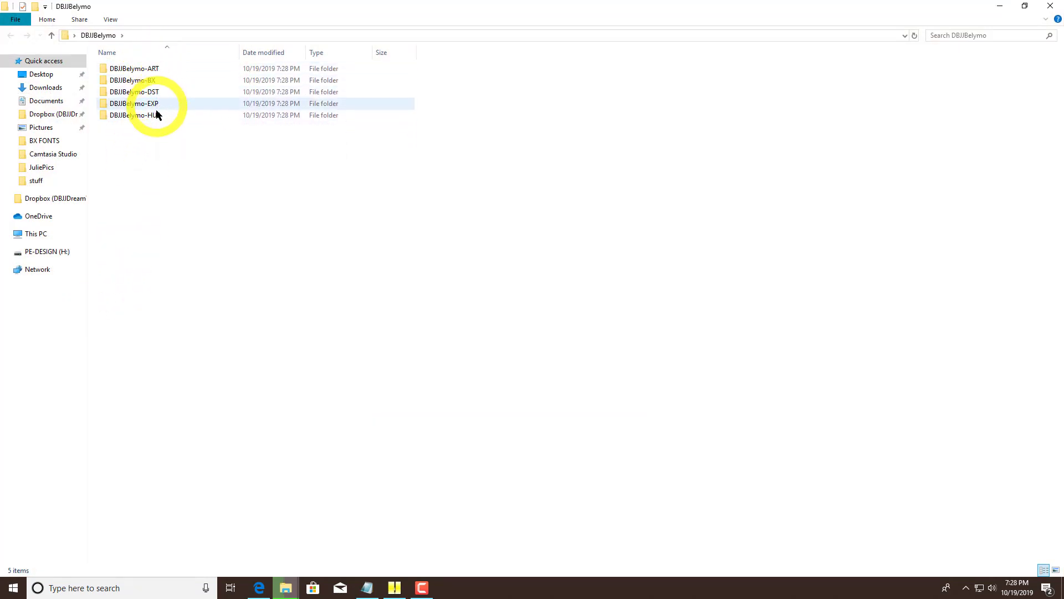
{"action": "double_click", "coordinate": [156, 115]}
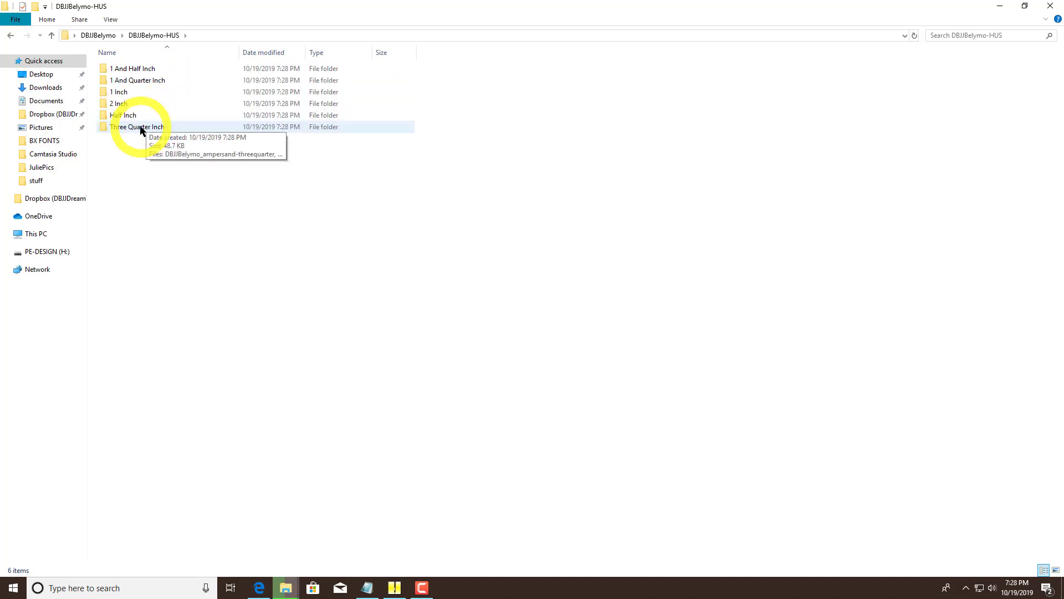
{"action": "double_click", "coordinate": [142, 129]}
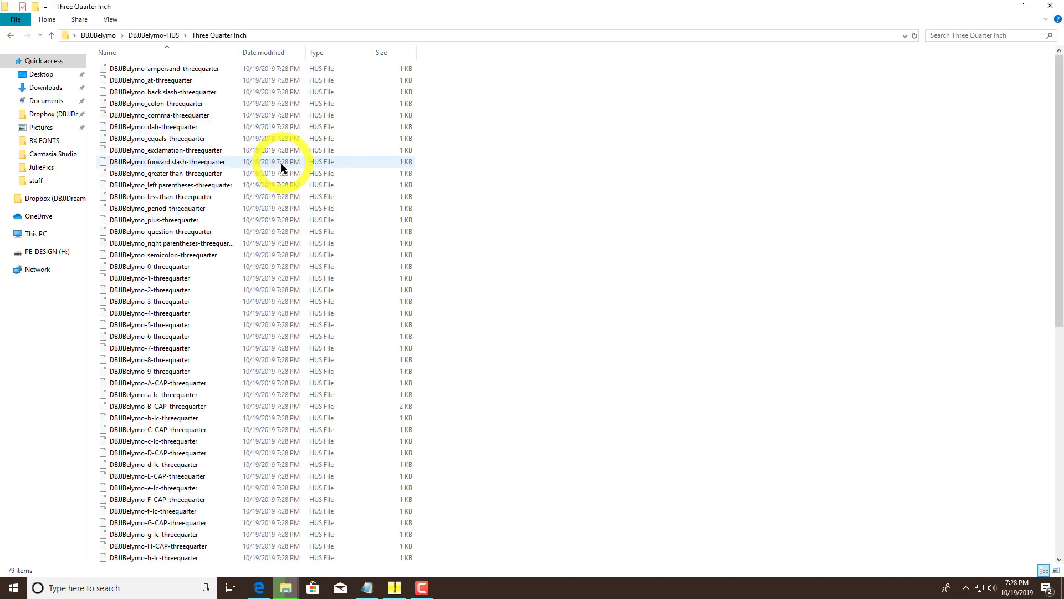
{"action": "left_click", "coordinate": [167, 38]}
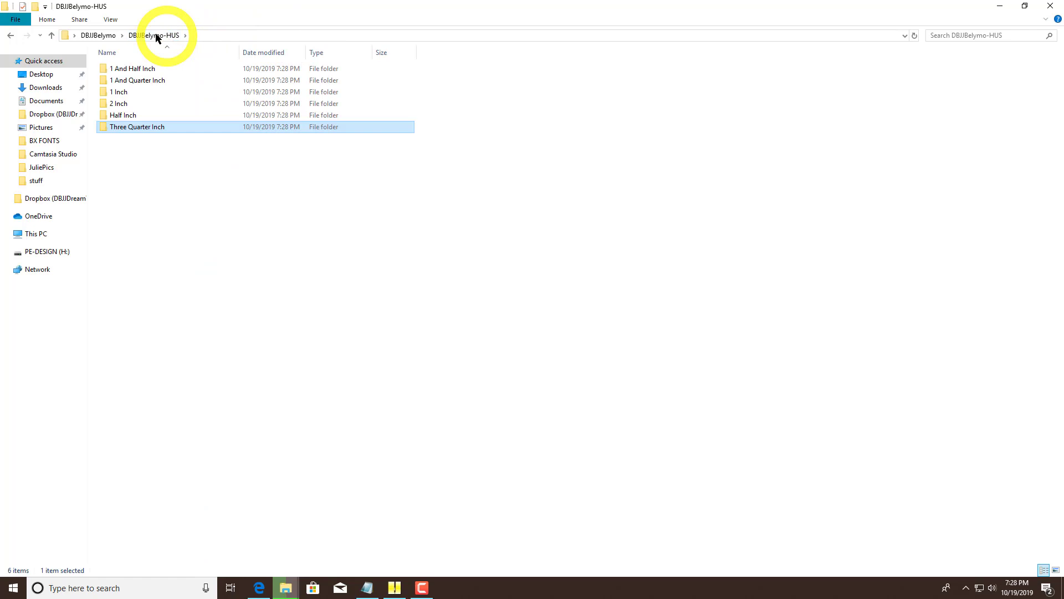
{"action": "left_click", "coordinate": [104, 35]}
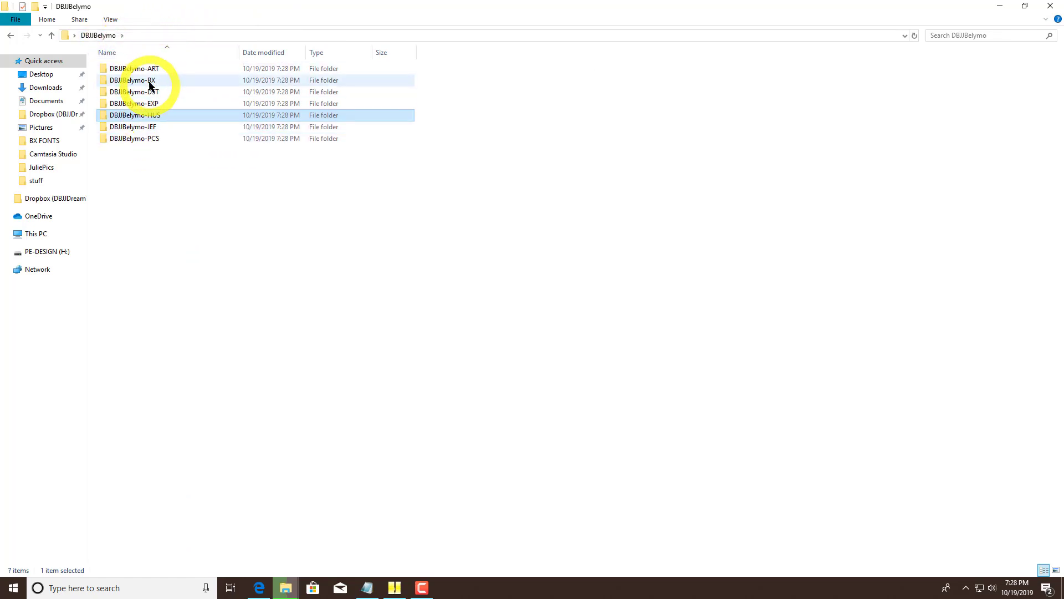
Let the extraction finish and view the complete DBJJBelymo folder with its 16 items
{"action": "left_click", "coordinate": [1001, 10]}
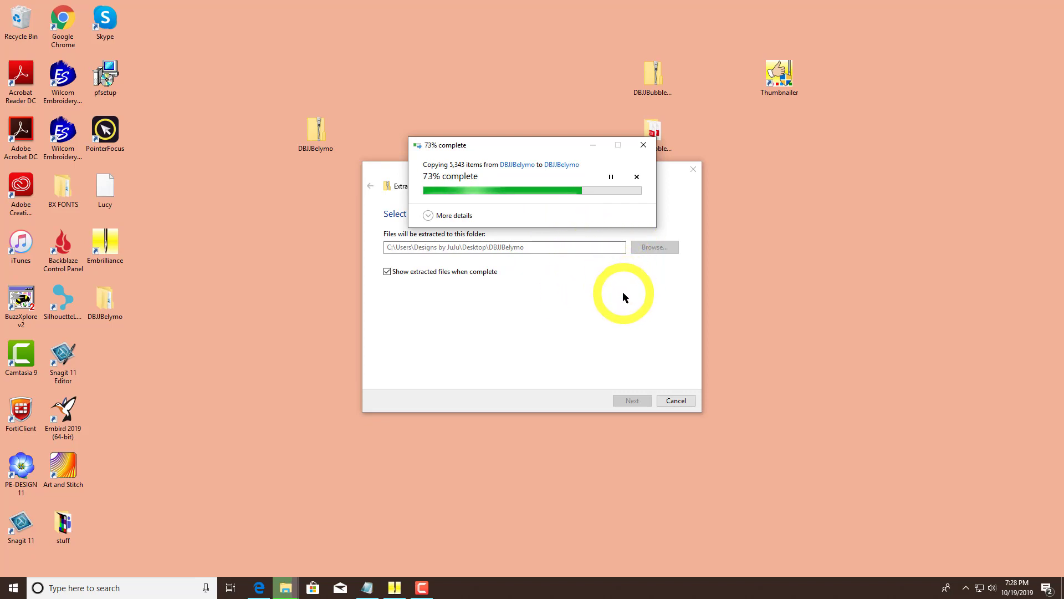
{"action": "left_click", "coordinate": [422, 587]}
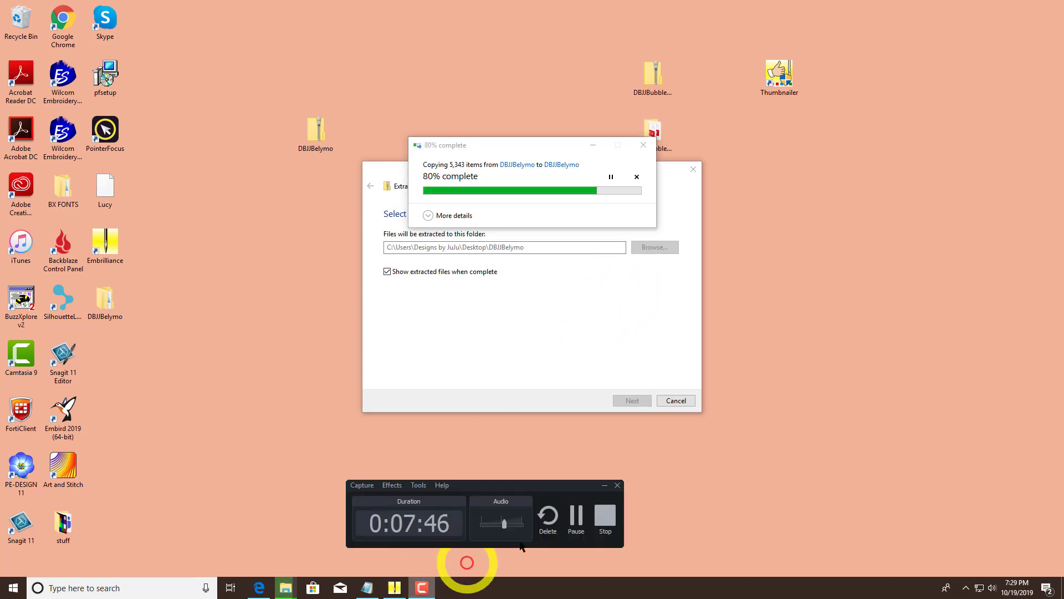
{"action": "left_click", "coordinate": [576, 515]}
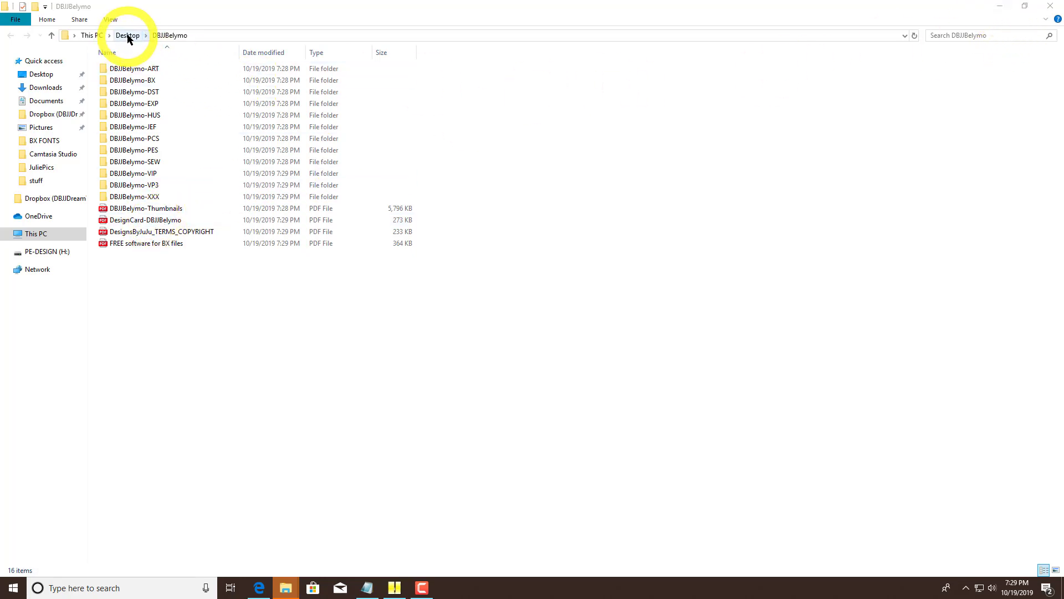
Return to Edge and open the My Orders list on Designs by JuJu
{"action": "left_click", "coordinate": [999, 6]}
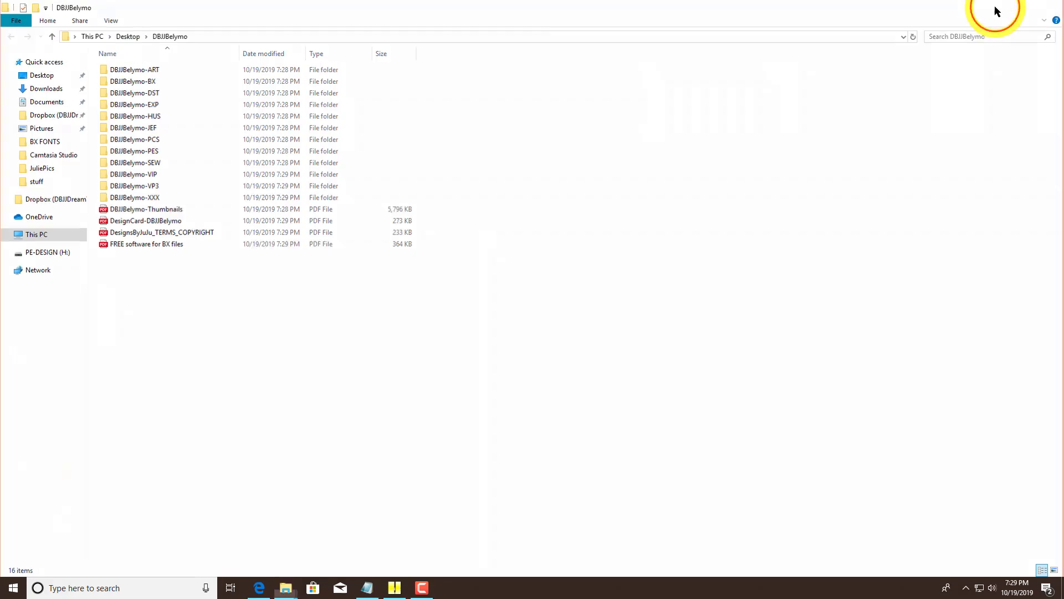
{"action": "left_click", "coordinate": [257, 587]}
{"action": "scroll", "coordinate": [680, 286], "scroll_direction": "up", "scroll_amount": 8}
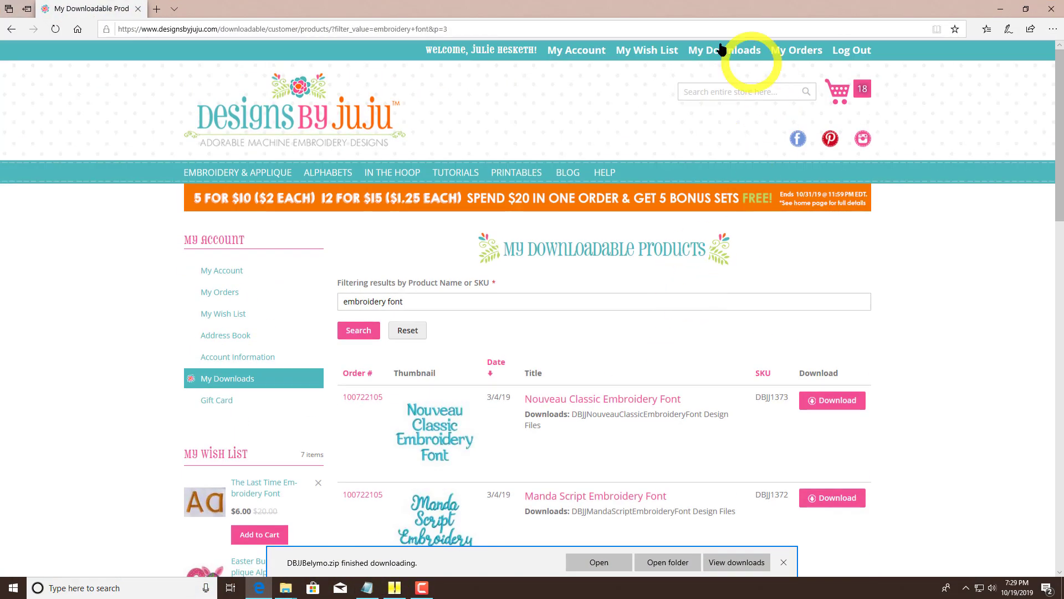
{"action": "left_click", "coordinate": [792, 50]}
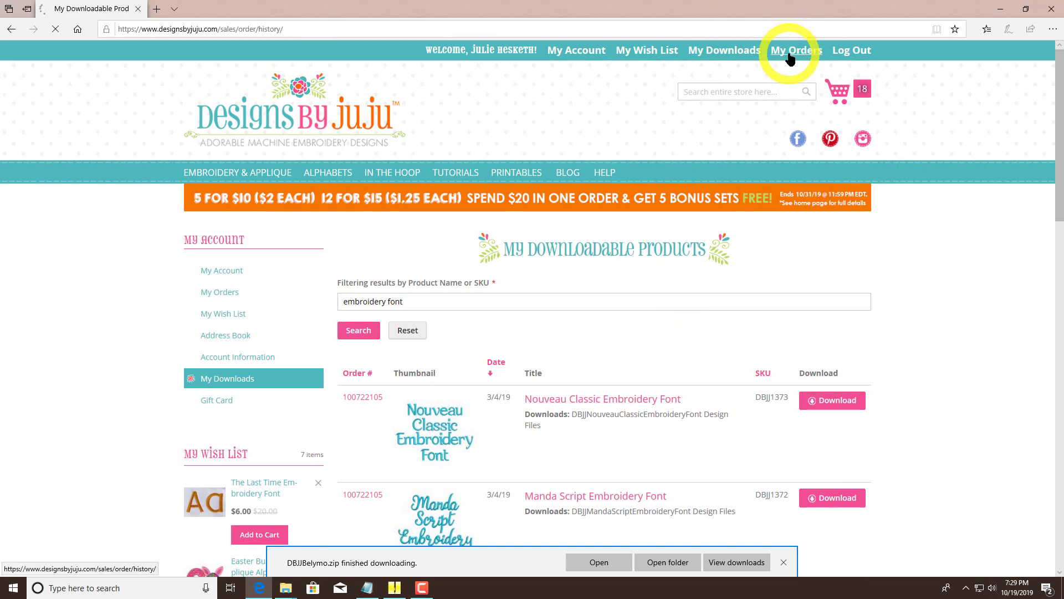
Open the July 24, 2019 order and show Spa Birthday Numbers Applique download formats
{"action": "scroll", "coordinate": [697, 335], "scroll_direction": "down", "scroll_amount": 1}
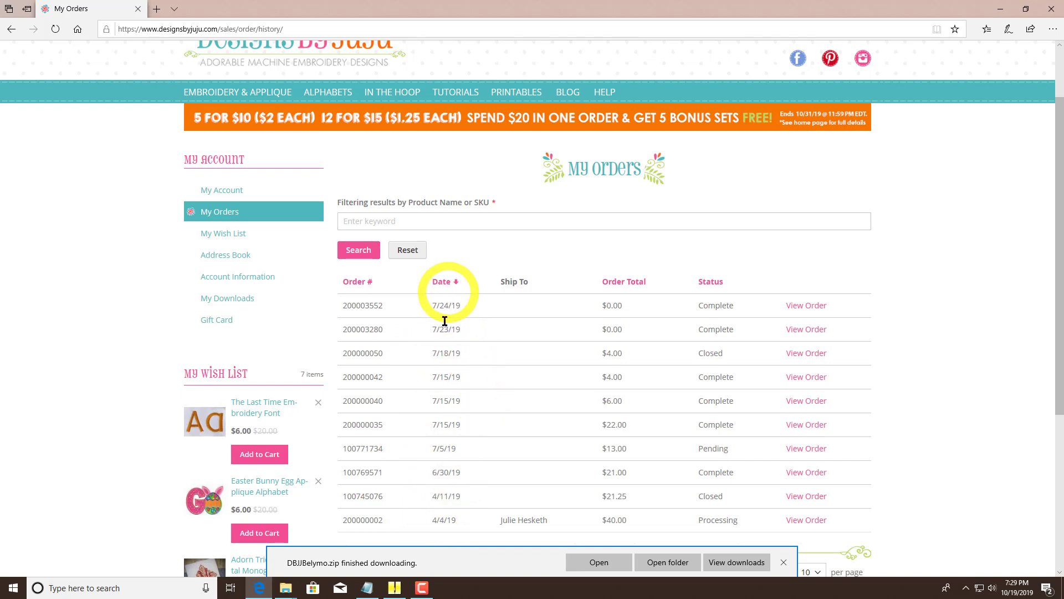
{"action": "left_click", "coordinate": [816, 307]}
{"action": "scroll", "coordinate": [914, 302], "scroll_direction": "down", "scroll_amount": 4}
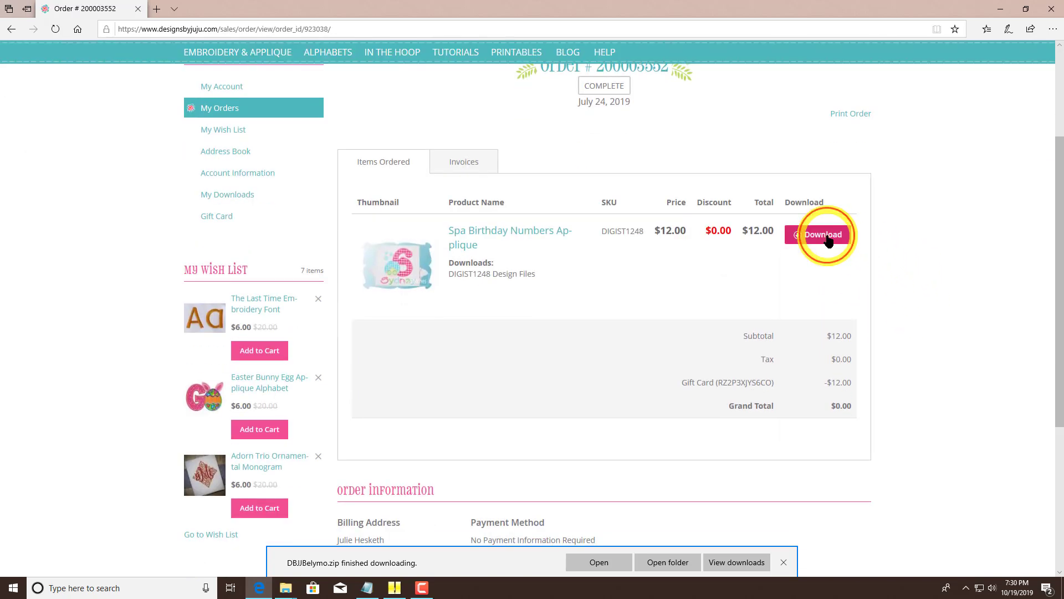
{"action": "left_click", "coordinate": [827, 239]}
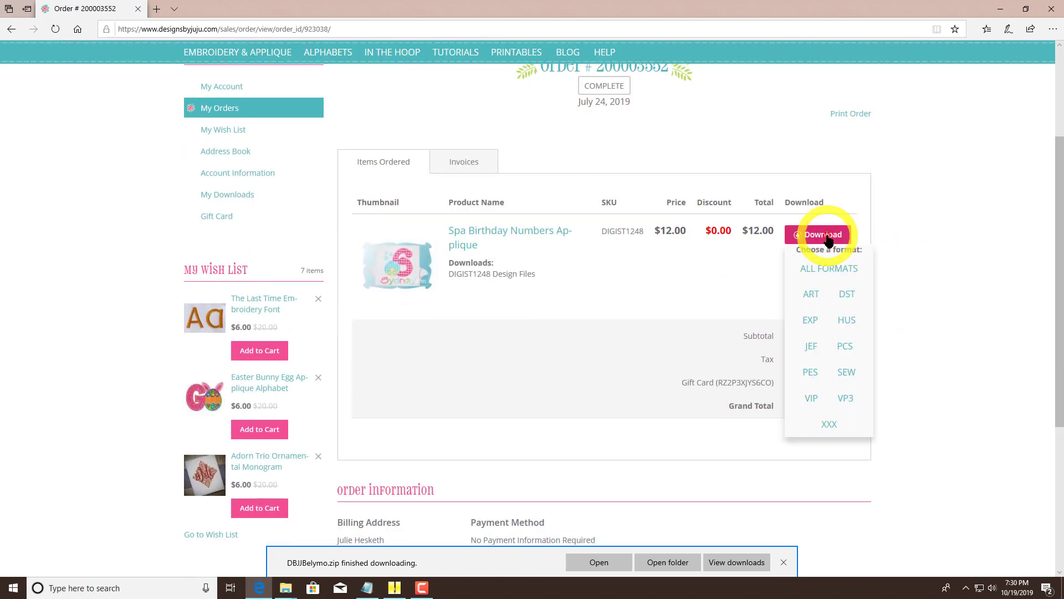
{"action": "left_click", "coordinate": [829, 269]}
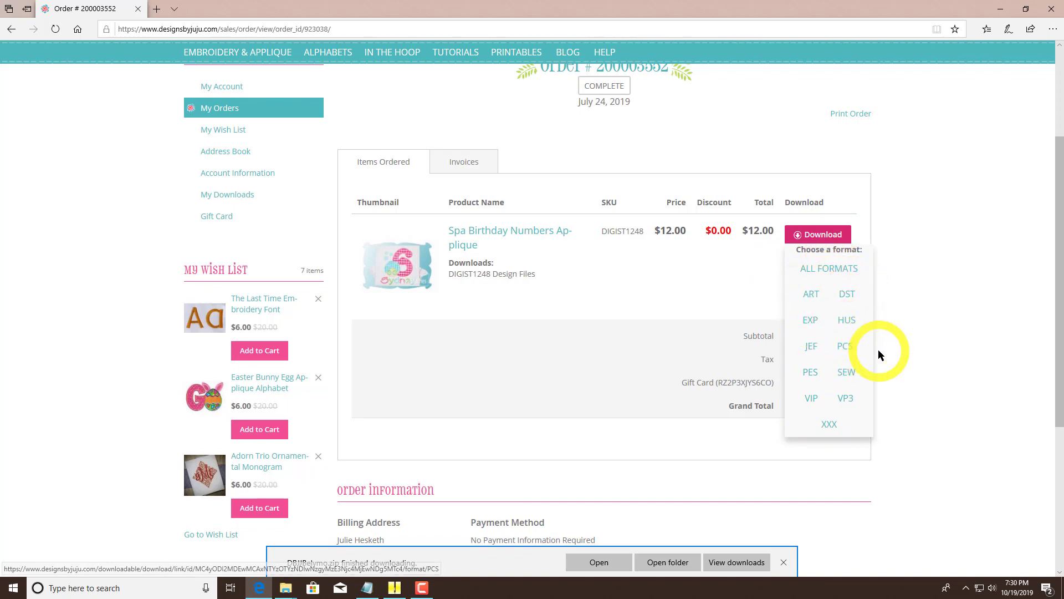
{"action": "scroll", "coordinate": [878, 350], "scroll_direction": "up", "scroll_amount": 3}
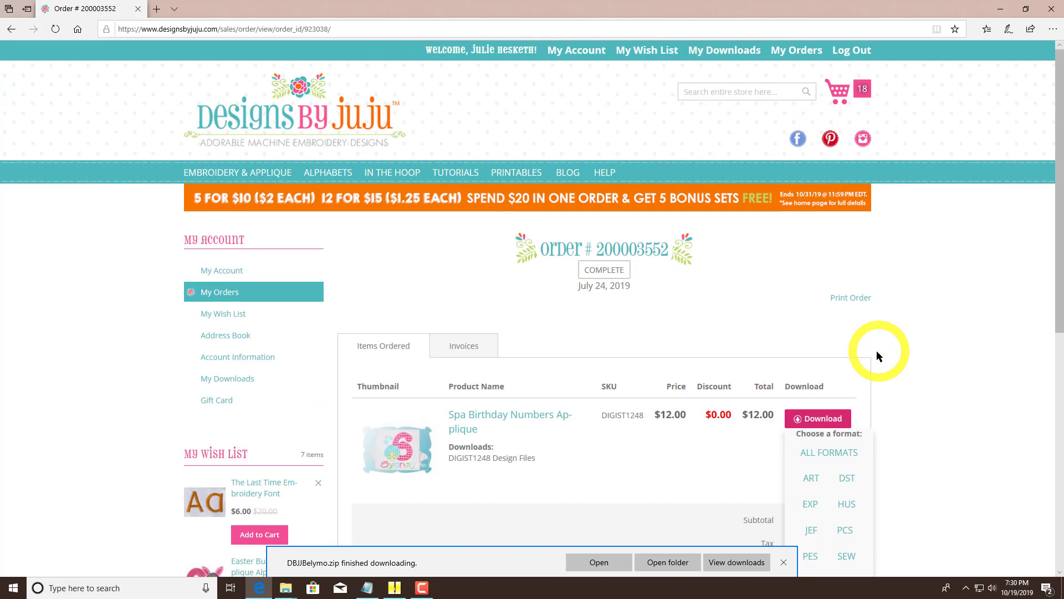
Open My Downloads and list 50 downloadable products per page
{"action": "left_click", "coordinate": [214, 385]}
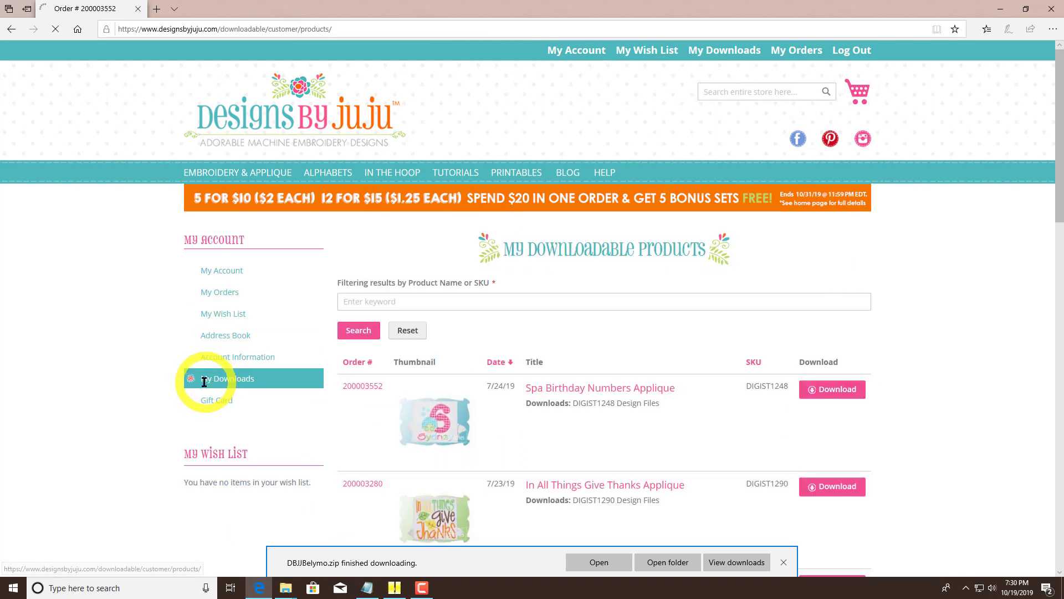
{"action": "left_click", "coordinate": [414, 300]}
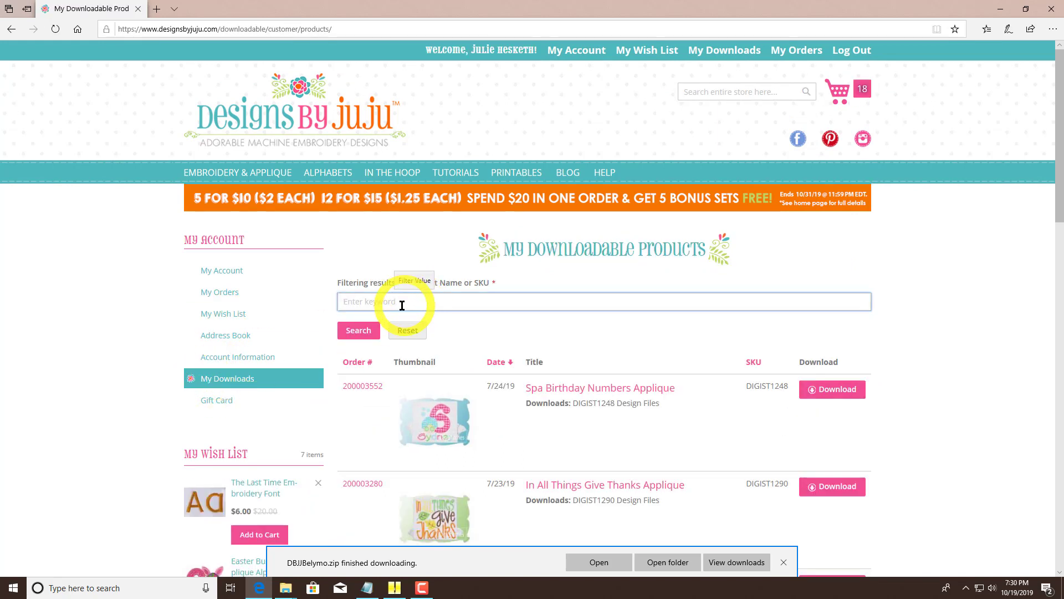
{"action": "scroll", "coordinate": [383, 309], "scroll_direction": "down", "scroll_amount": 9}
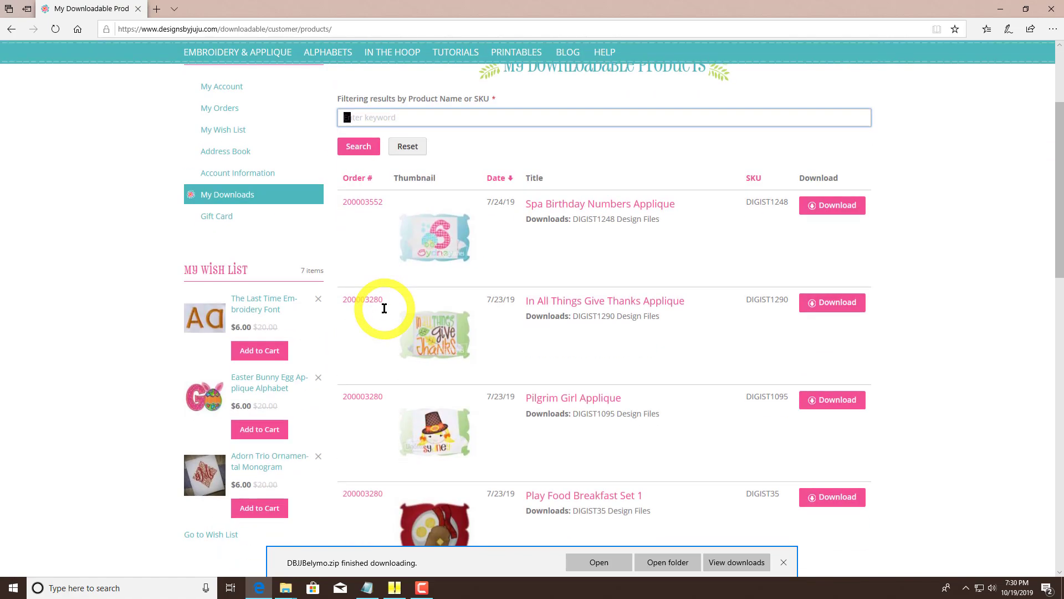
{"action": "scroll", "coordinate": [383, 309], "scroll_direction": "up", "scroll_amount": 6}
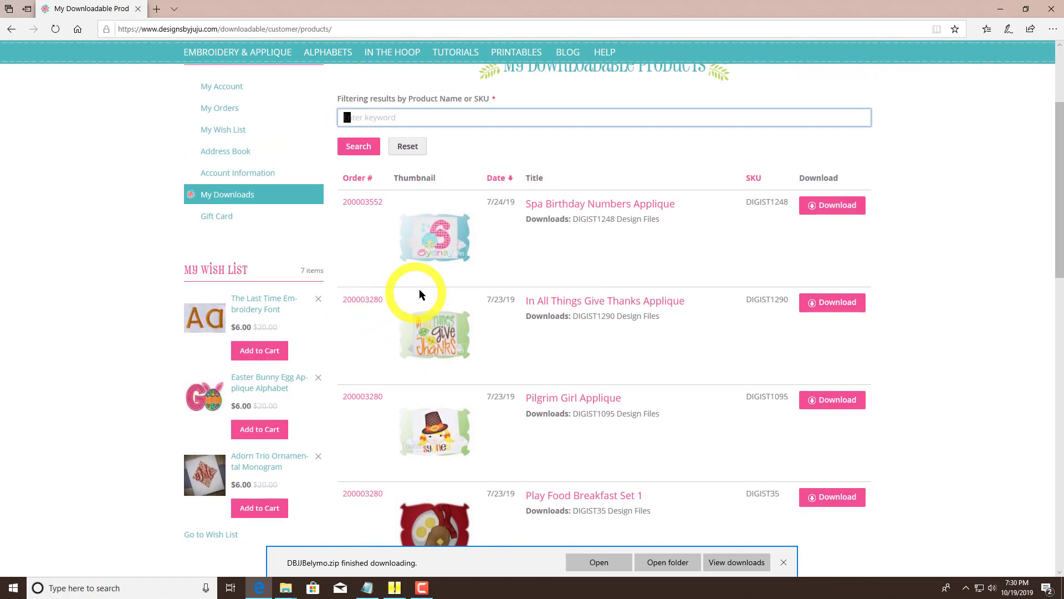
{"action": "scroll", "coordinate": [422, 287], "scroll_direction": "down", "scroll_amount": 14}
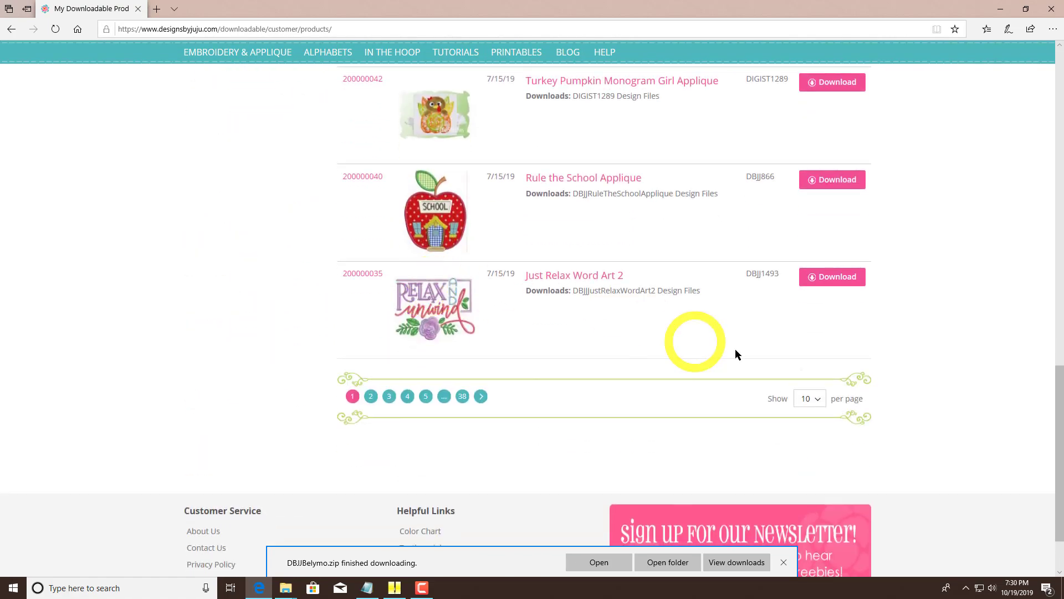
{"action": "left_click", "coordinate": [807, 421]}
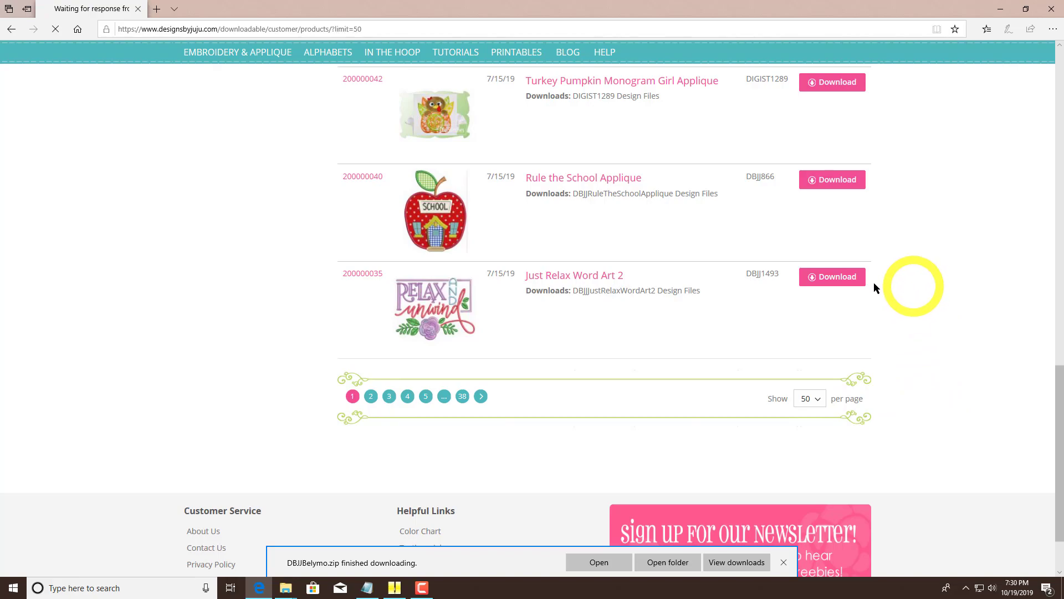
{"action": "scroll", "coordinate": [701, 294], "scroll_direction": "down", "scroll_amount": 20}
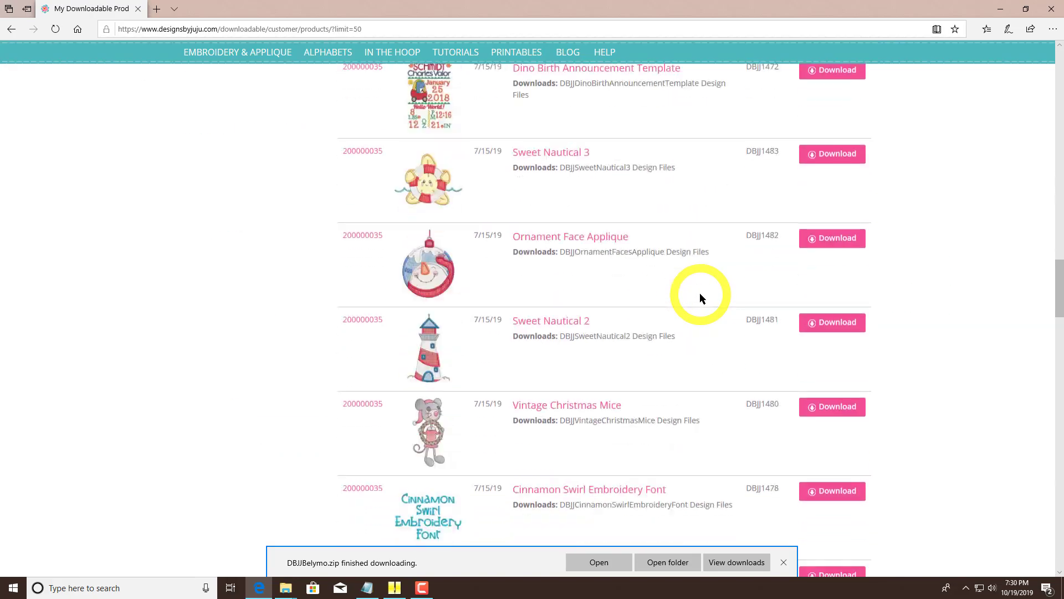
{"action": "scroll", "coordinate": [701, 298], "scroll_direction": "down", "scroll_amount": 20}
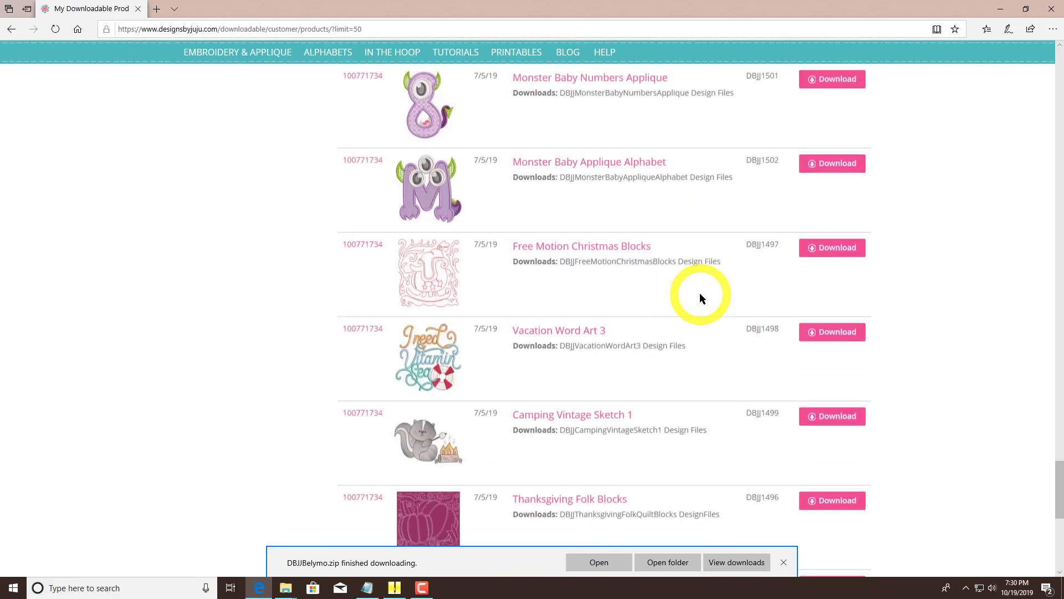
{"action": "scroll", "coordinate": [699, 293], "scroll_direction": "up", "scroll_amount": 20}
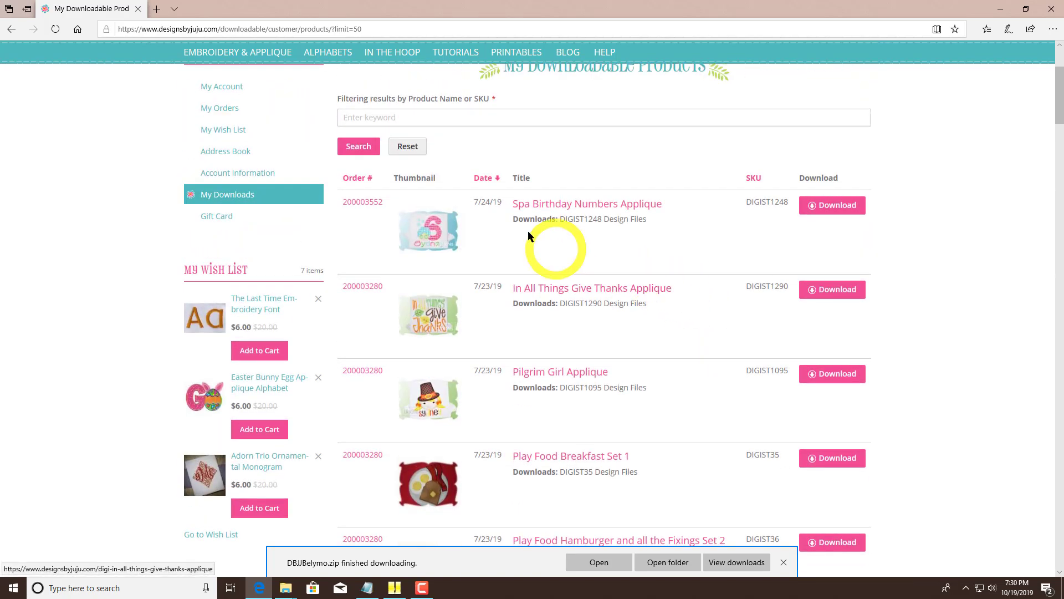
Dismiss the finished-download notice in Edge
{"action": "left_click", "coordinate": [411, 119]}
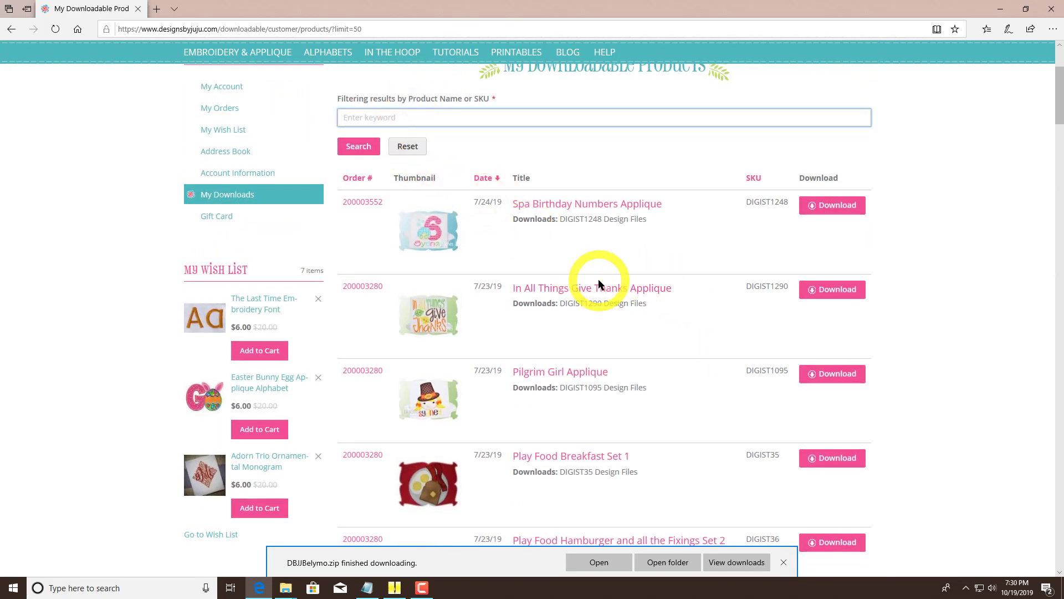
{"action": "left_click", "coordinate": [783, 562]}
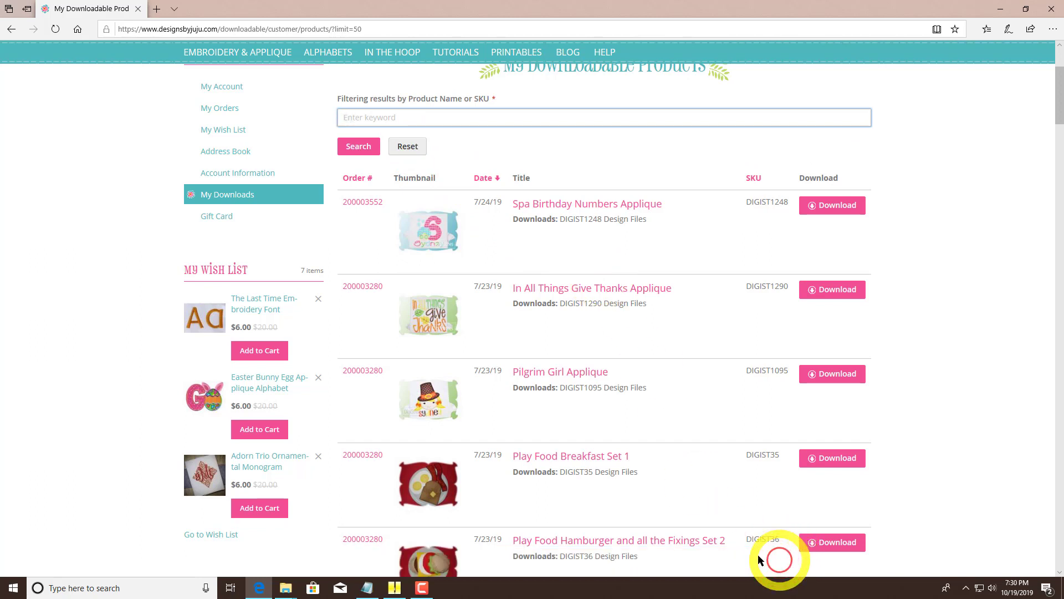
{"action": "left_click", "coordinate": [423, 588]}
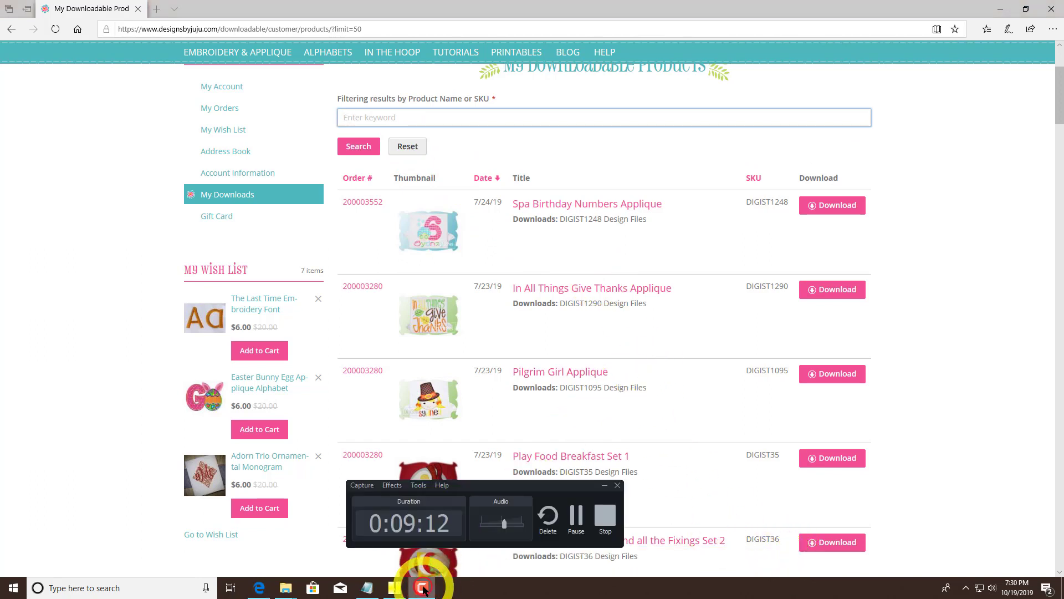
{"action": "left_click", "coordinate": [577, 519]}
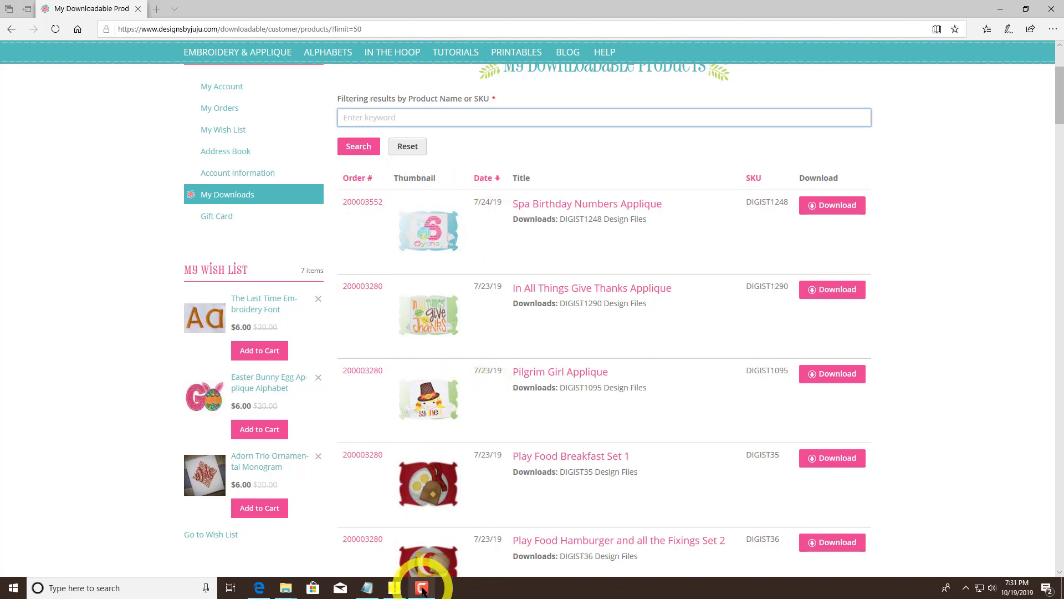
Open the Contact Us page from the HELP menu and scroll to the Contact Form
{"action": "scroll", "coordinate": [522, 377], "scroll_direction": "up", "scroll_amount": 3}
{"action": "mouse_move", "coordinate": [607, 180]}
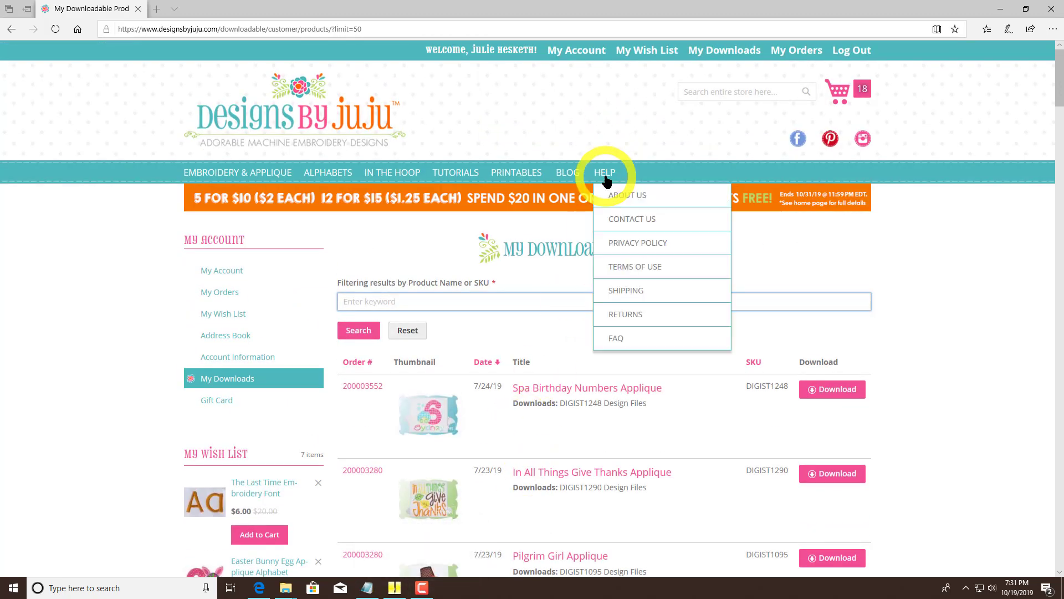
{"action": "left_click", "coordinate": [624, 219]}
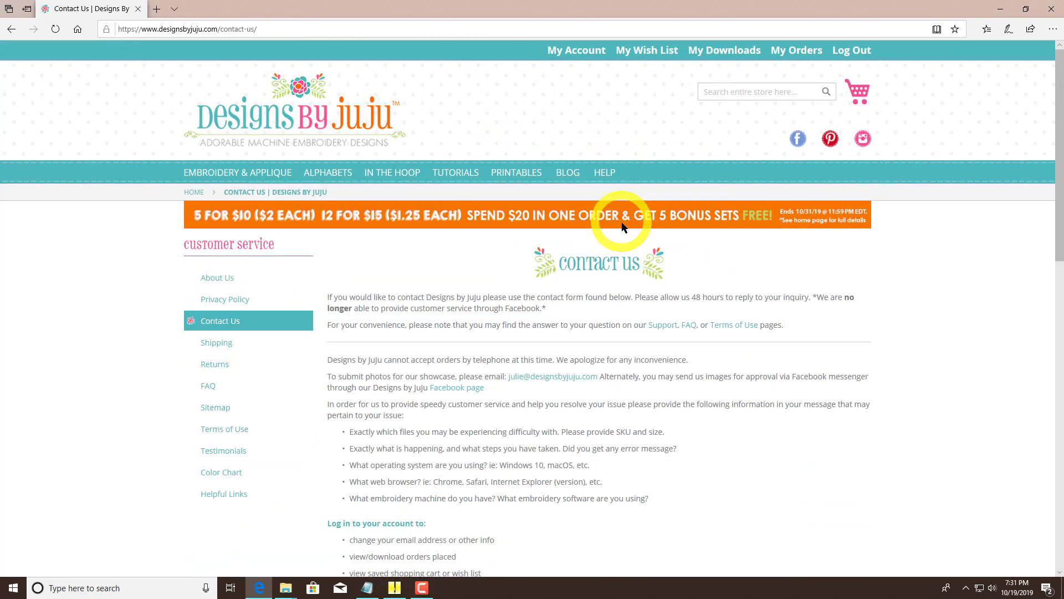
{"action": "scroll", "coordinate": [623, 233], "scroll_direction": "down", "scroll_amount": 7}
{"action": "scroll", "coordinate": [625, 230], "scroll_direction": "down", "scroll_amount": 2}
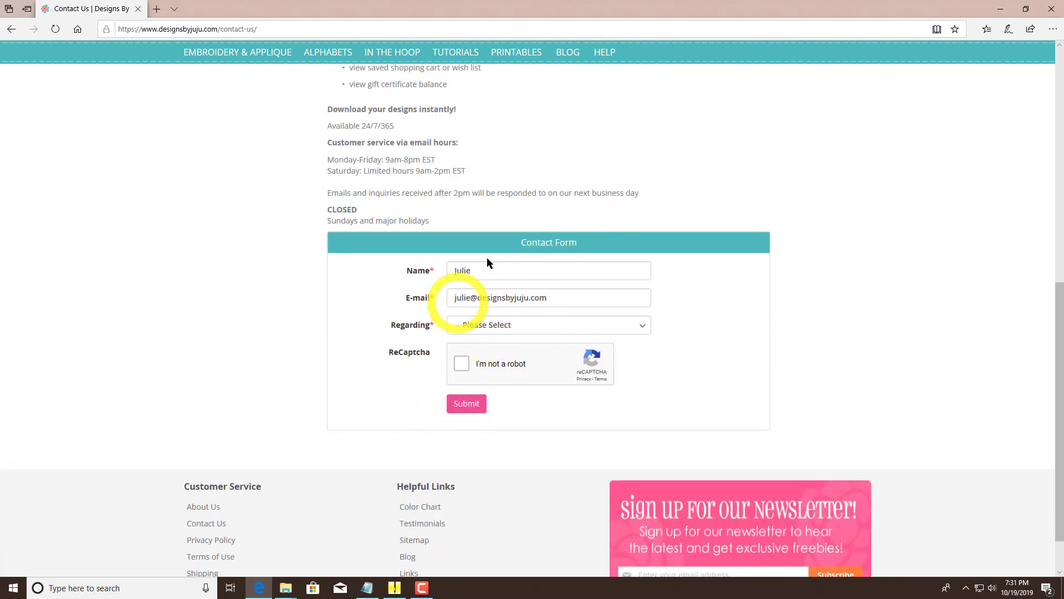
Set the contact form's Regarding field to Help Troubleshooting and review its extra fields
{"action": "left_click", "coordinate": [474, 326]}
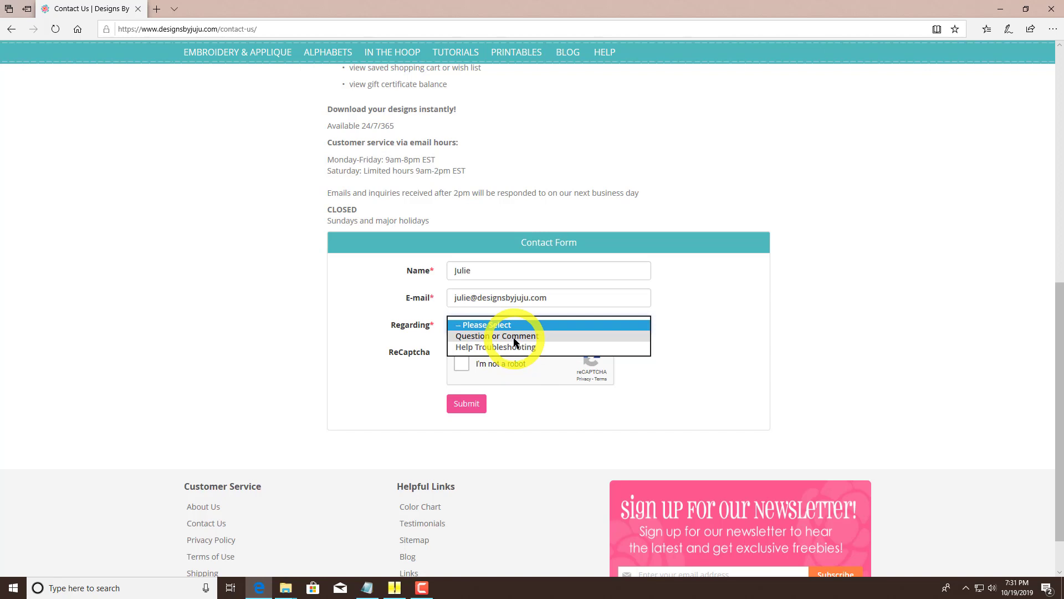
{"action": "left_click", "coordinate": [513, 348]}
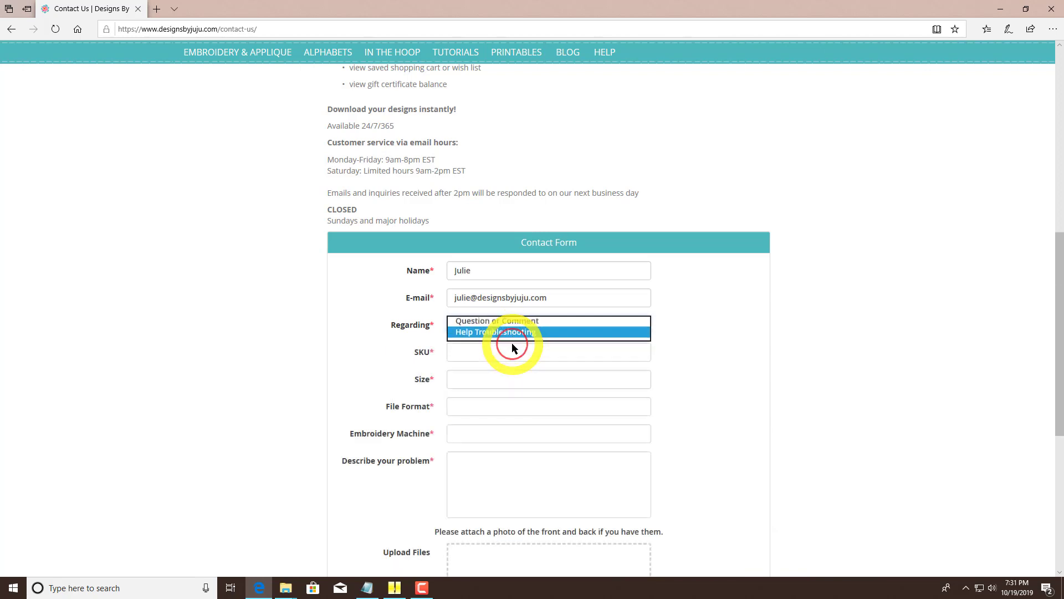
{"action": "scroll", "coordinate": [510, 341], "scroll_direction": "down", "scroll_amount": 1}
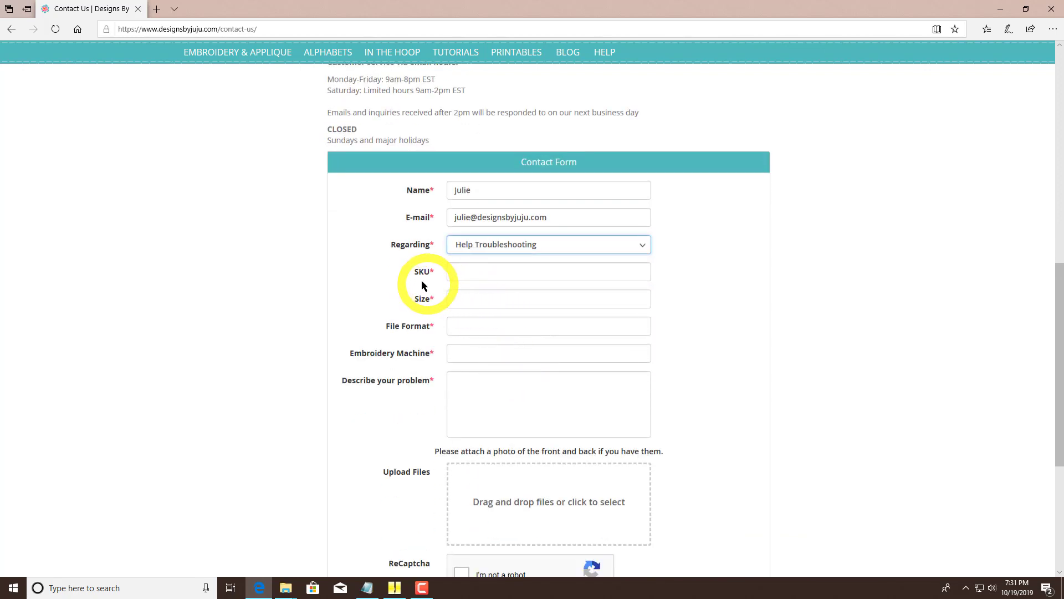
{"action": "scroll", "coordinate": [471, 403], "scroll_direction": "down", "scroll_amount": 3}
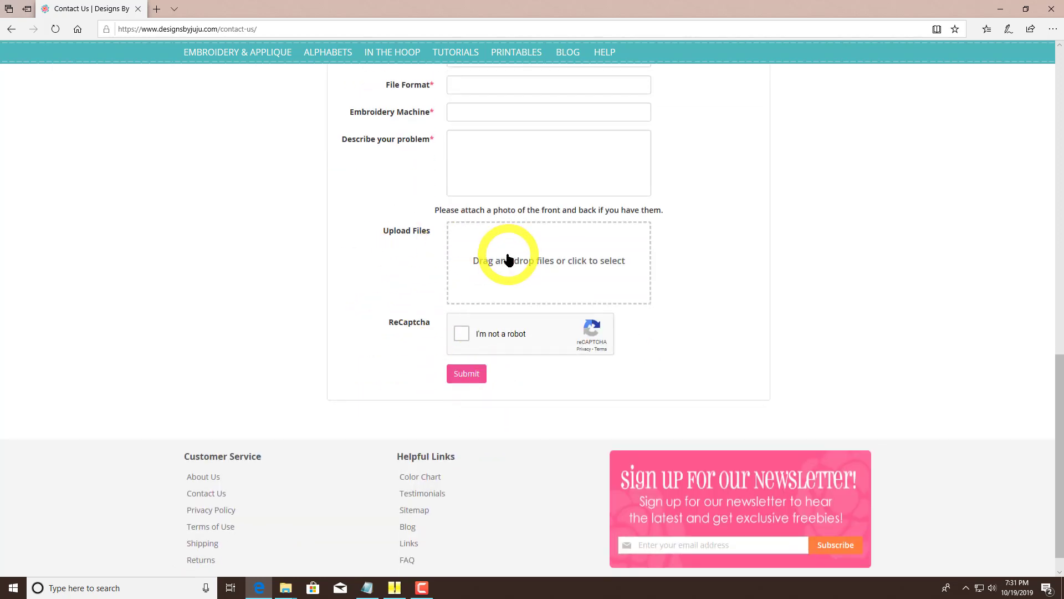
{"action": "scroll", "coordinate": [737, 384], "scroll_direction": "up", "scroll_amount": 10}
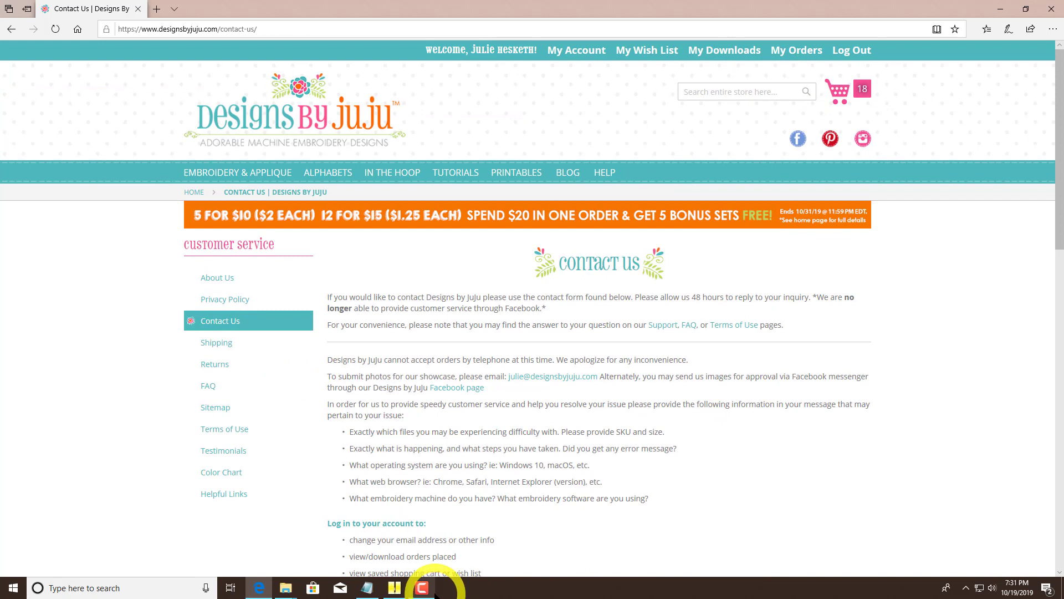
{"action": "mouse_move", "coordinate": [430, 592]}
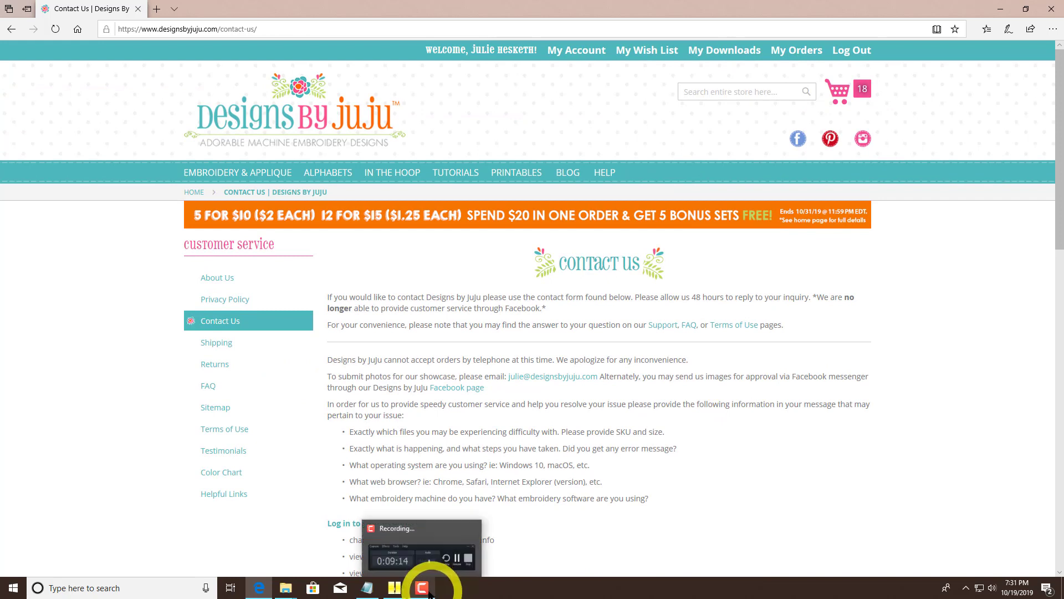
{"action": "left_click", "coordinate": [434, 527]}
{"action": "left_click", "coordinate": [607, 513]}
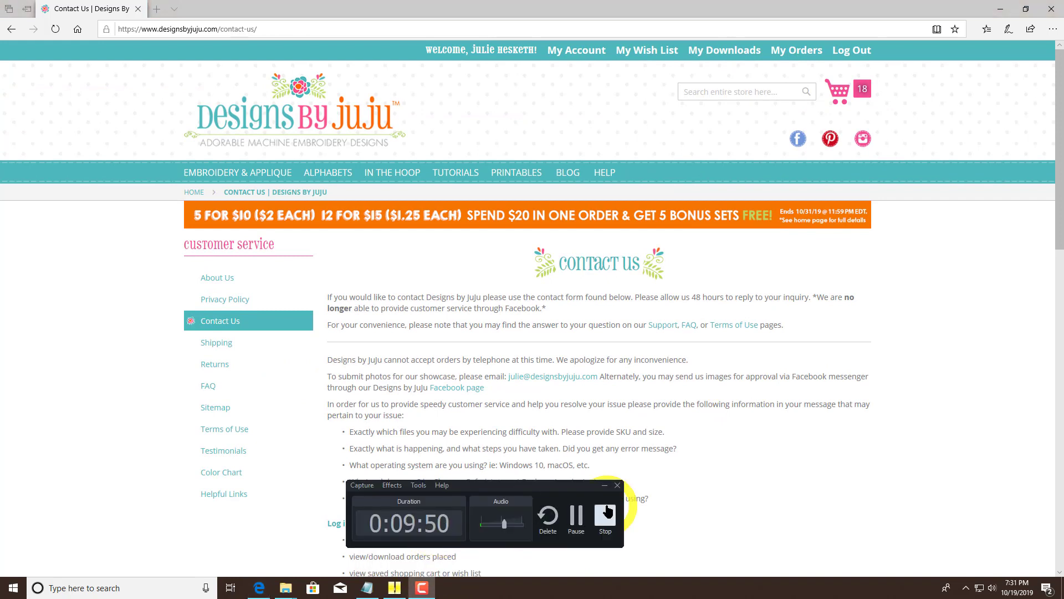